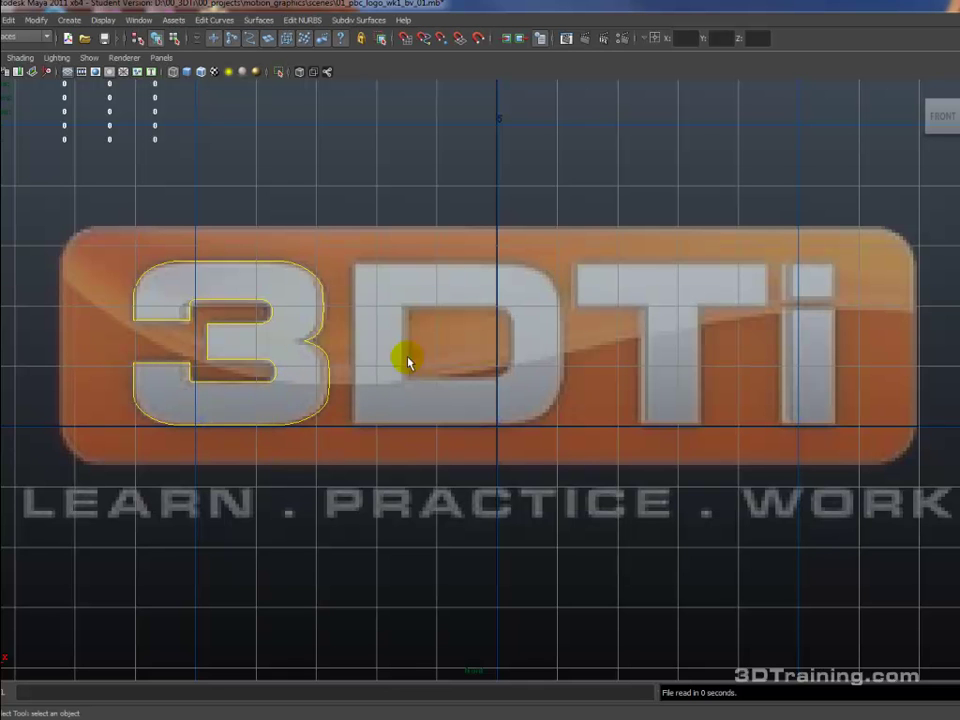
- Create a Bevel Plus surface from the closed curve of the logo's 3 and show it in a full perspective view
{"action": "middle_click_drag", "start_coordinate": [360, 392], "coordinate": [575, 424], "text": "alt"}
{"action": "scroll", "coordinate": [575, 424], "scroll_direction": "up", "scroll_amount": 1}
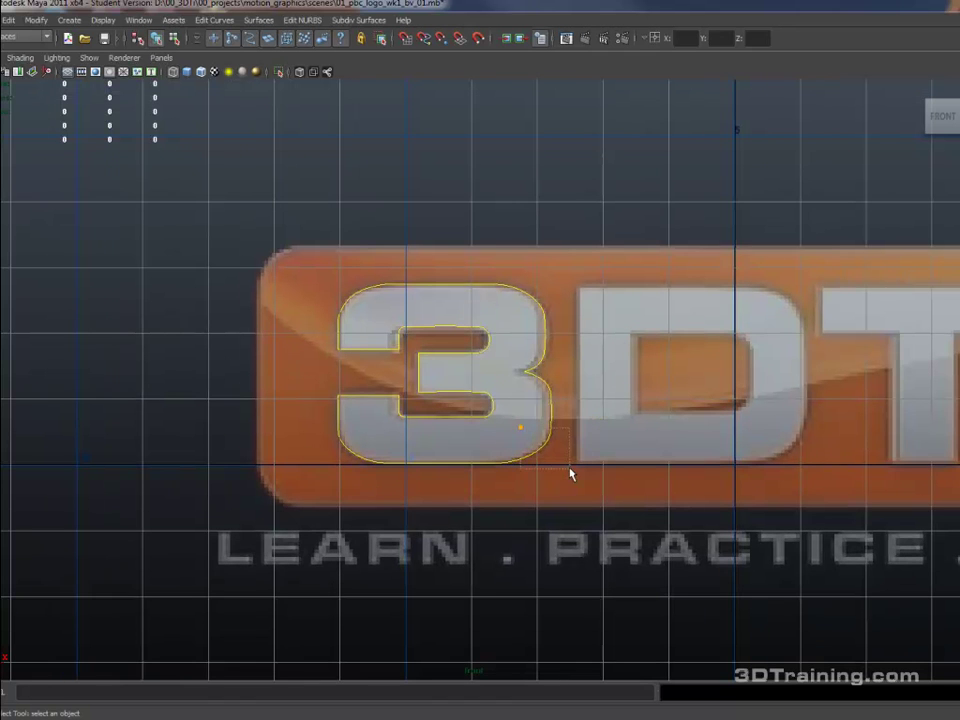
{"action": "left_click", "coordinate": [497, 333]}
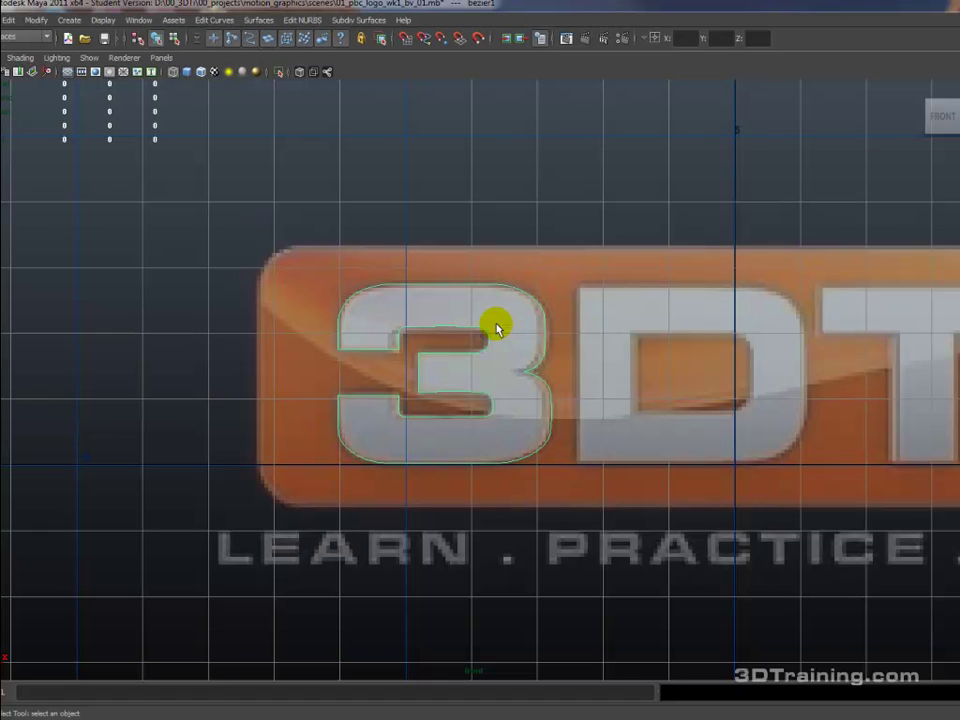
{"action": "left_click", "coordinate": [258, 20]}
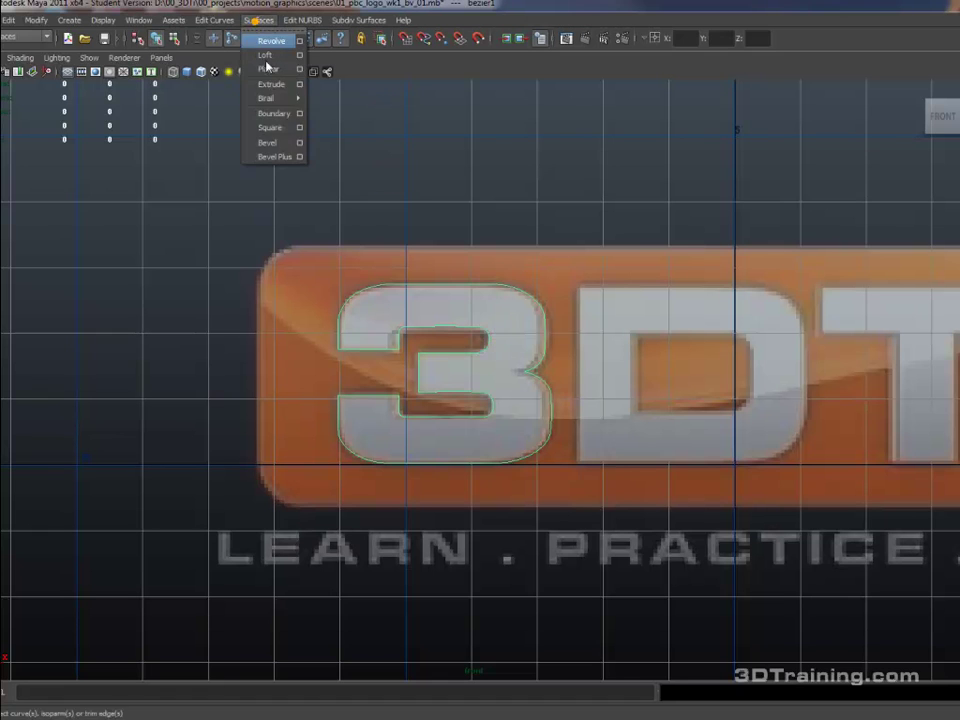
{"action": "left_click", "coordinate": [284, 155]}
{"action": "key", "text": "space"}
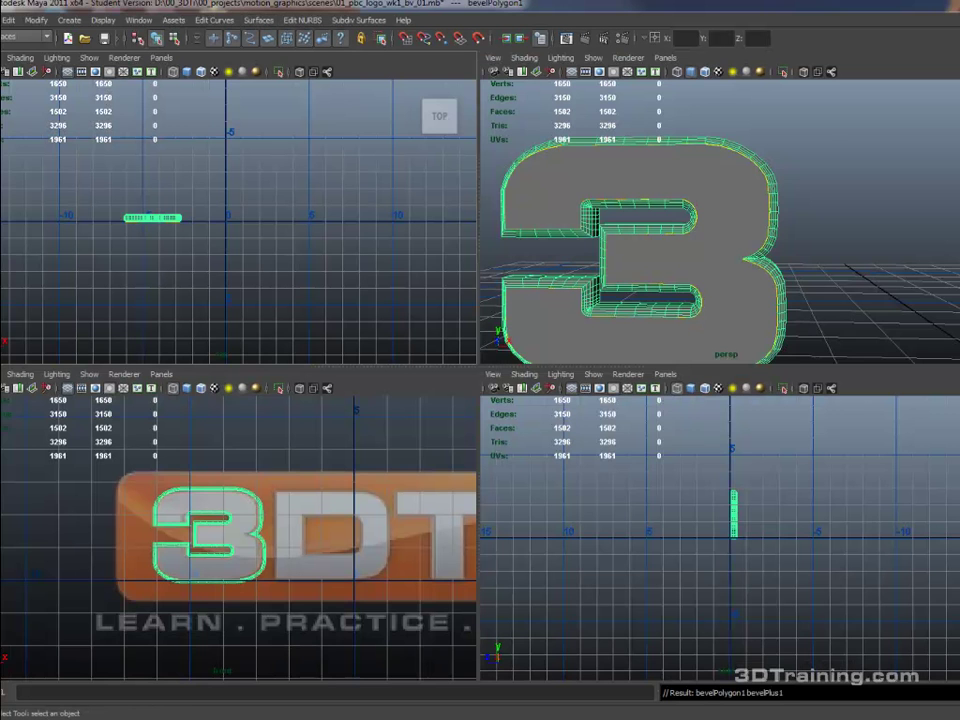
{"action": "key", "text": "space"}
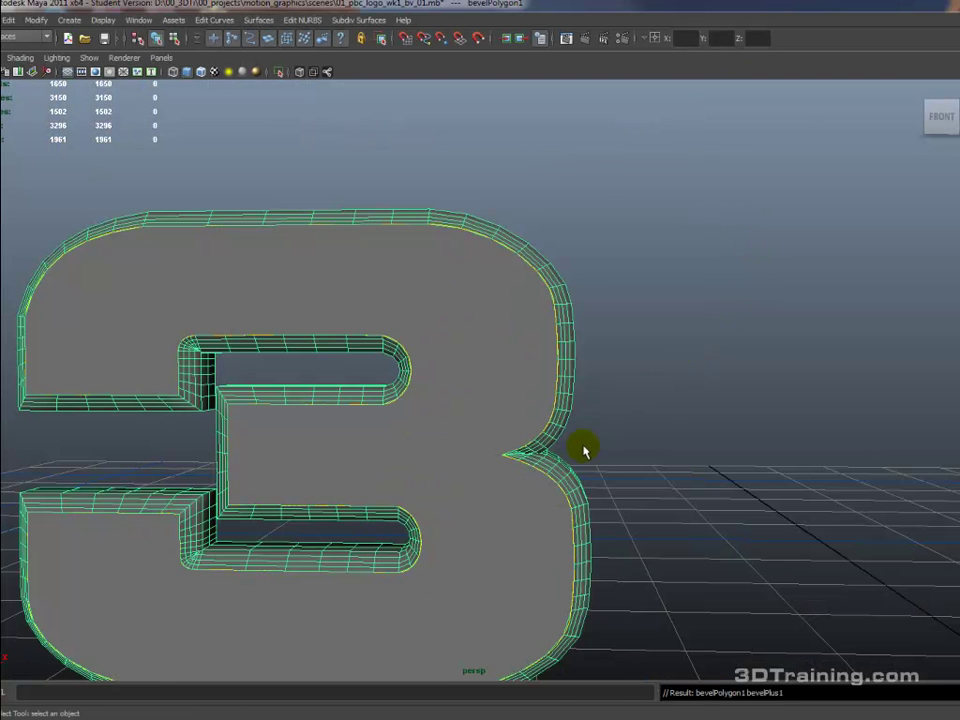
{"action": "middle_click_drag", "start_coordinate": [583, 446], "coordinate": [803, 392], "text": "alt"}
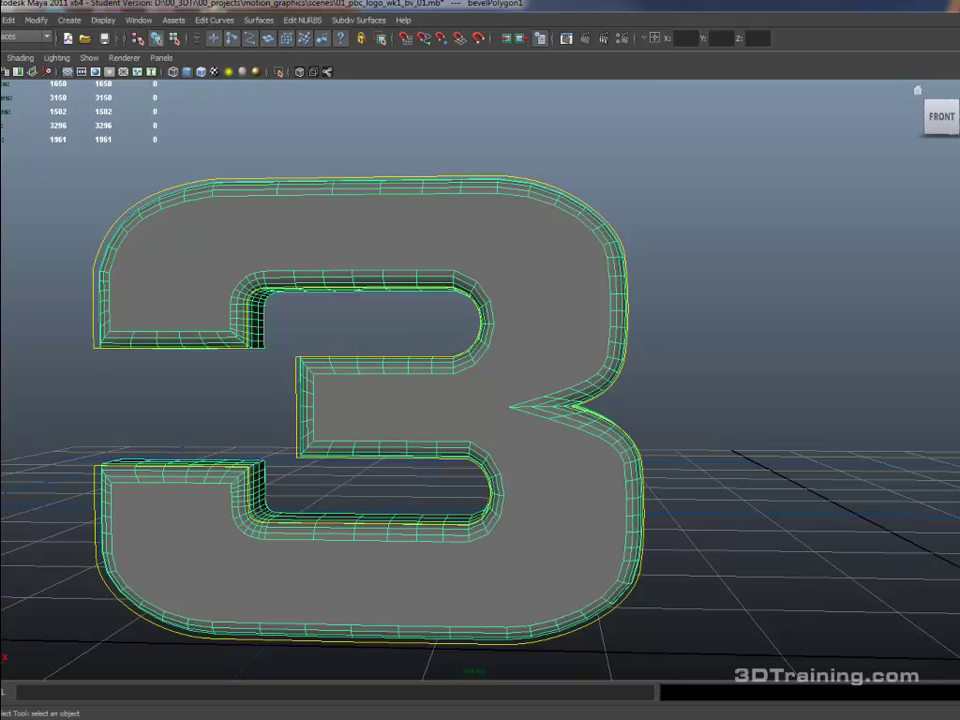
- Narrow the inside bevel of the 3 and lower its mesh density, viewing the shape from several angles
{"action": "key", "text": "ctrl+z"}
{"action": "key", "text": "ctrl+z"}
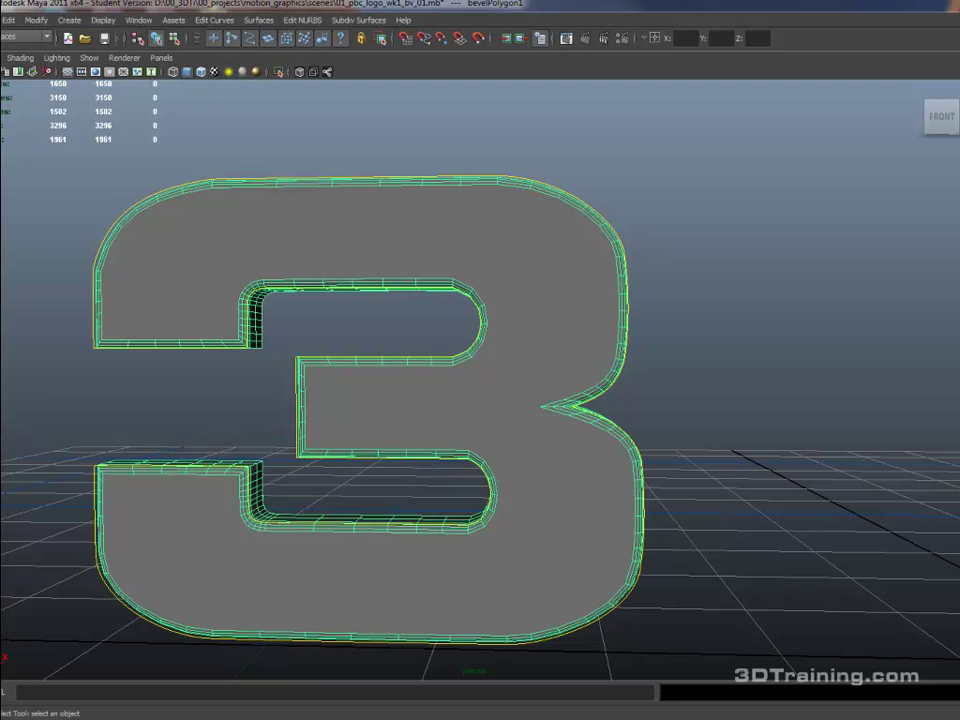
{"action": "key", "text": "ctrl+z"}
{"action": "key", "text": "ctrl+z"}
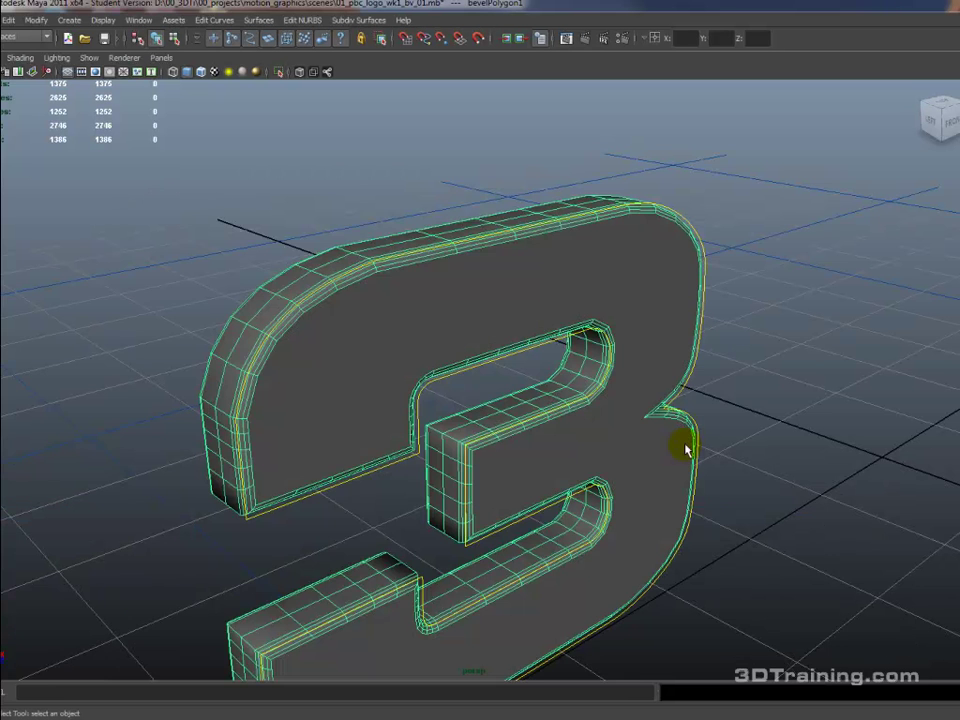
{"action": "left_click_drag", "start_coordinate": [624, 476], "coordinate": [596, 452], "text": "alt"}
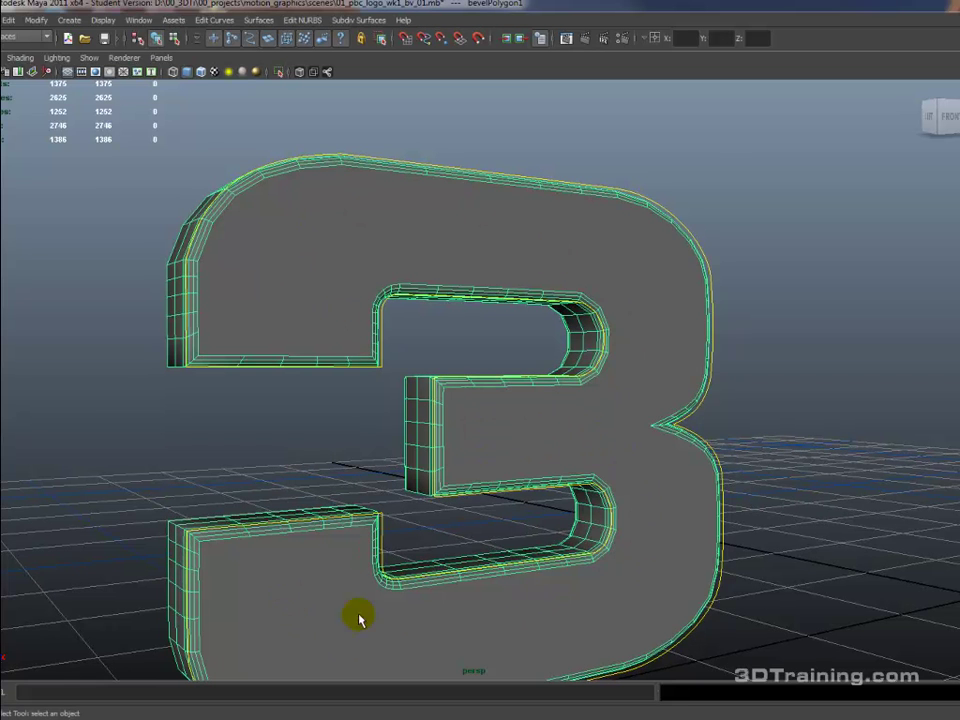
{"action": "left_click_drag", "start_coordinate": [780, 522], "coordinate": [616, 412], "text": "alt"}
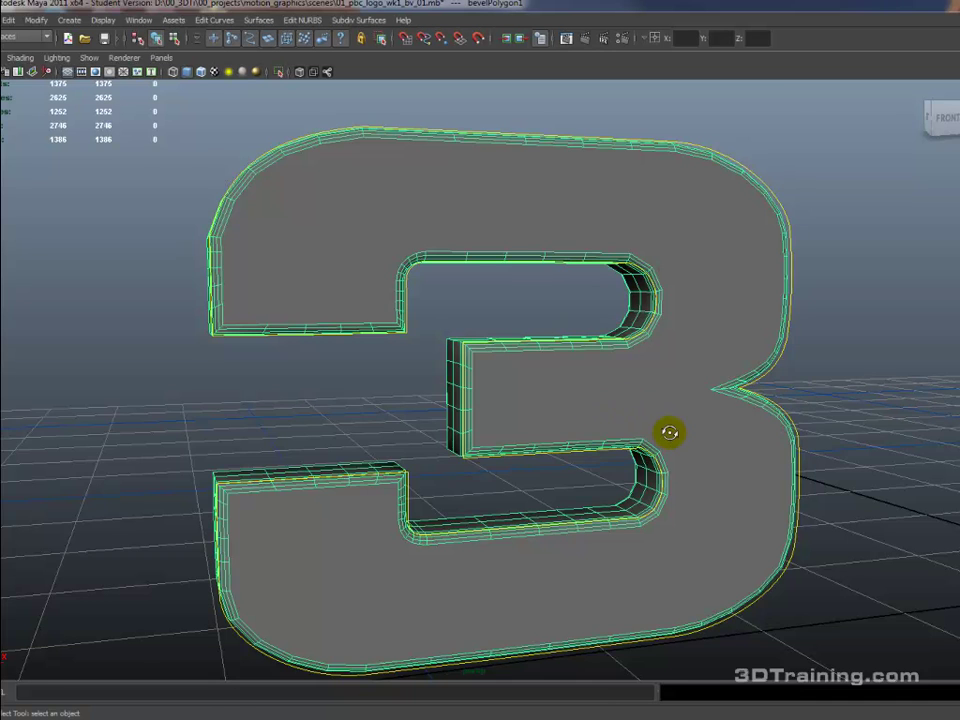
{"action": "left_click_drag", "start_coordinate": [669, 433], "coordinate": [803, 407], "text": "alt"}
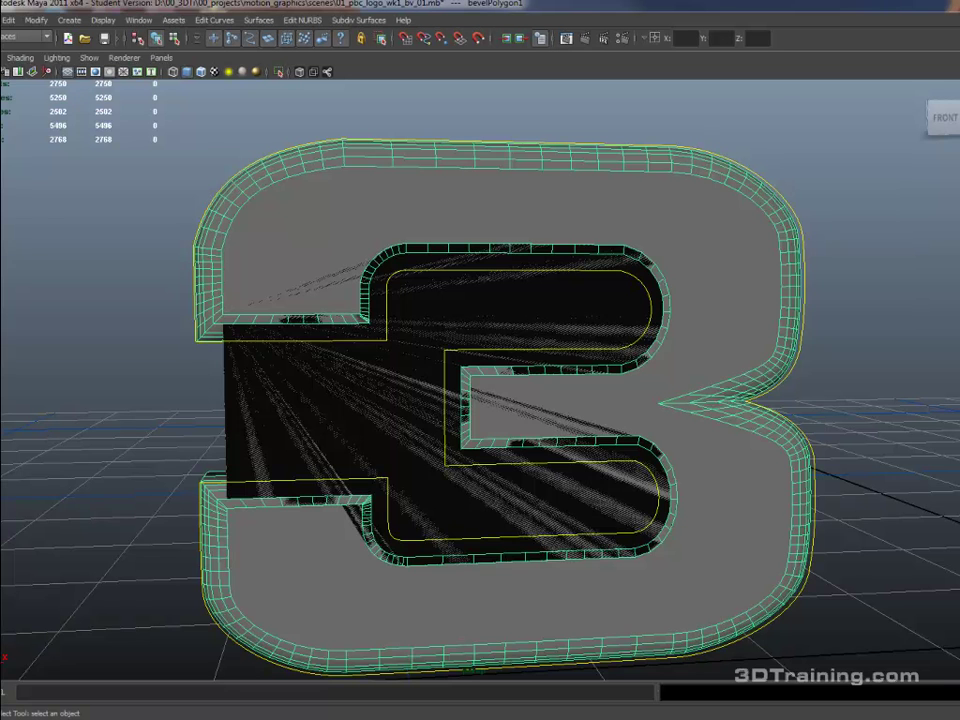
- Coarsen the mesh of the 3 and reduce its bevel width to clear the overlapping cap faces
{"action": "key", "text": "z"}
{"action": "key", "text": "shift+z"}
{"action": "key", "text": "z"}
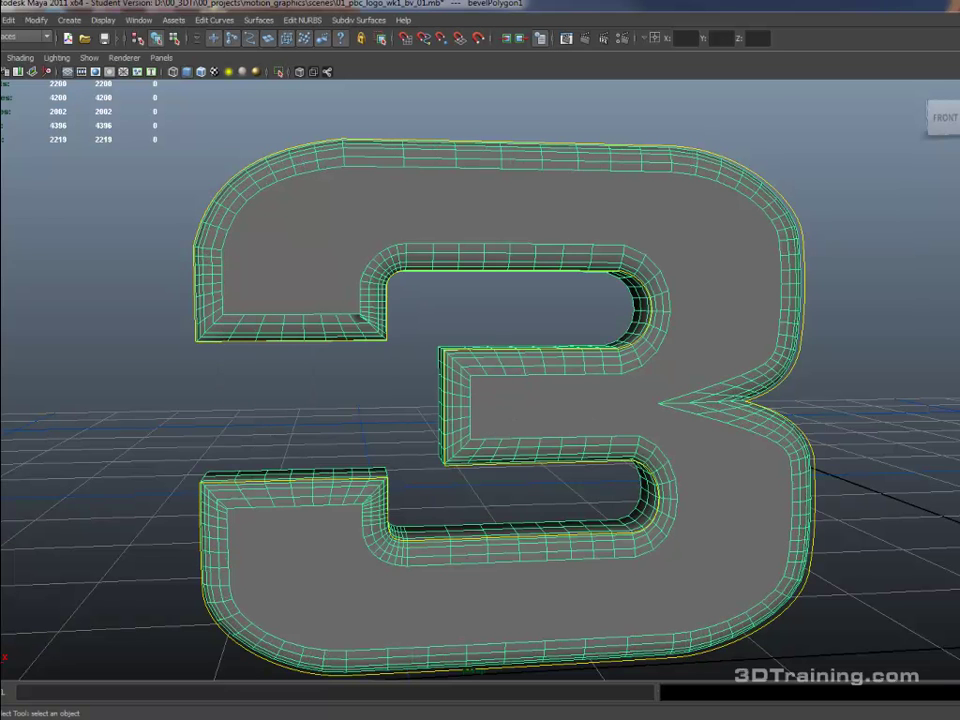
{"action": "key", "text": "z"}
{"action": "key", "text": "shift+z"}
{"action": "key", "text": "shift+z"}
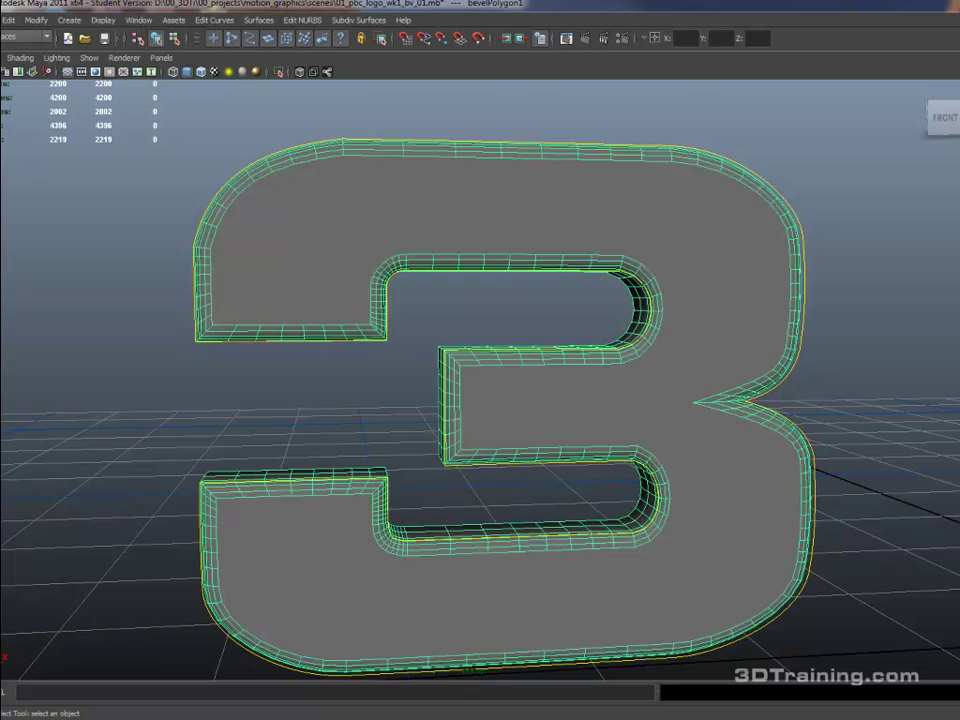
- Try excessive, moderate and near-zero bevel widths on the 3, ending with a thin inside bevel
{"action": "key", "text": "z"}
{"action": "key", "text": "shift+z"}
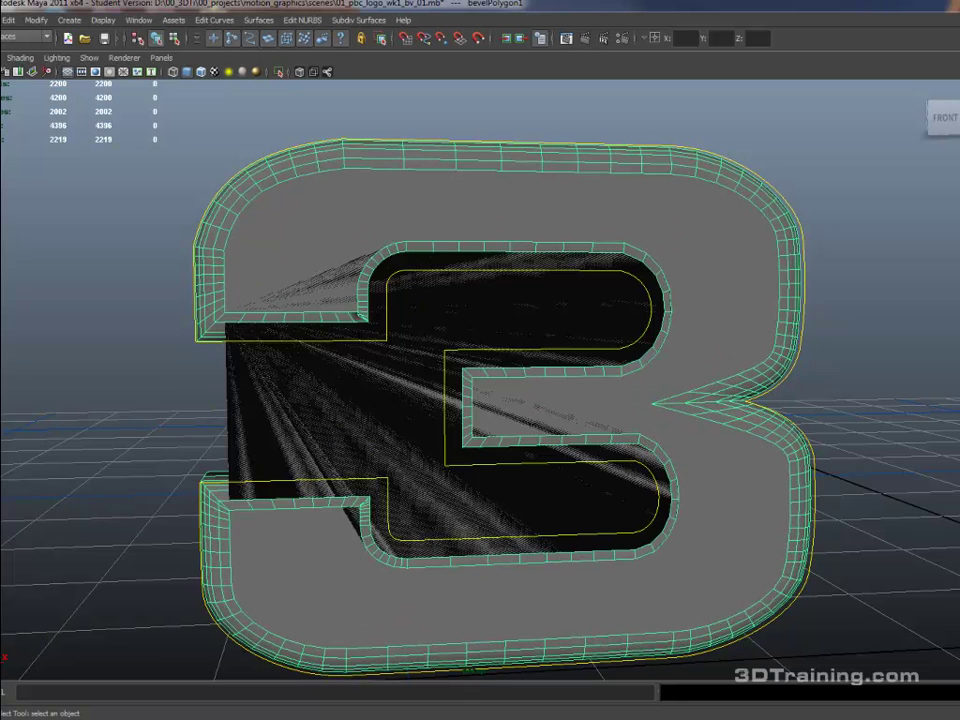
{"action": "key", "text": "z"}
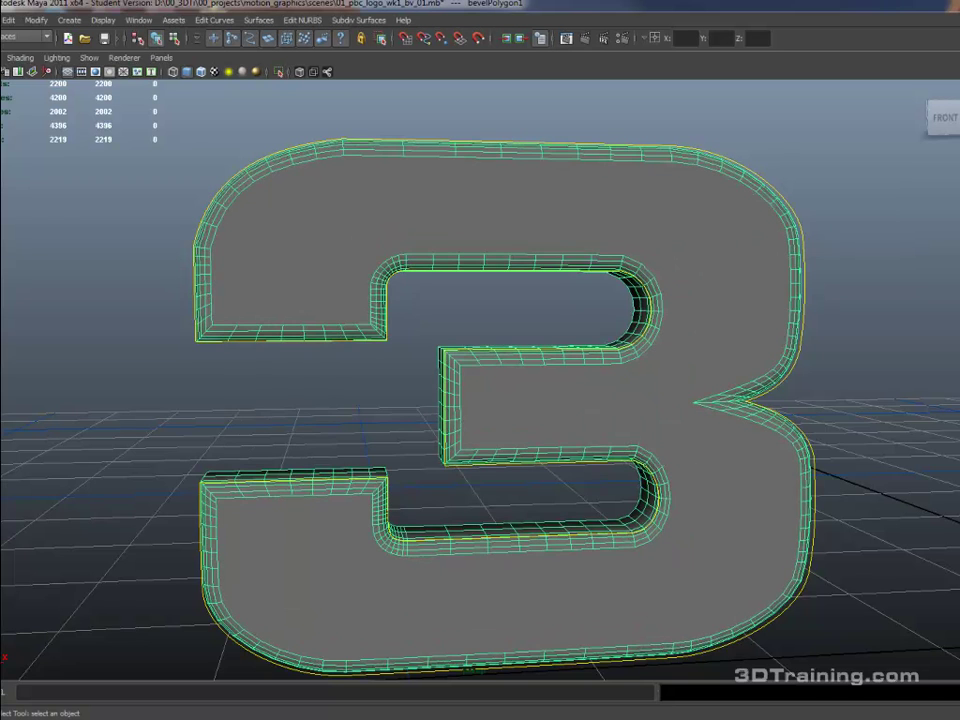
{"action": "key", "text": "z"}
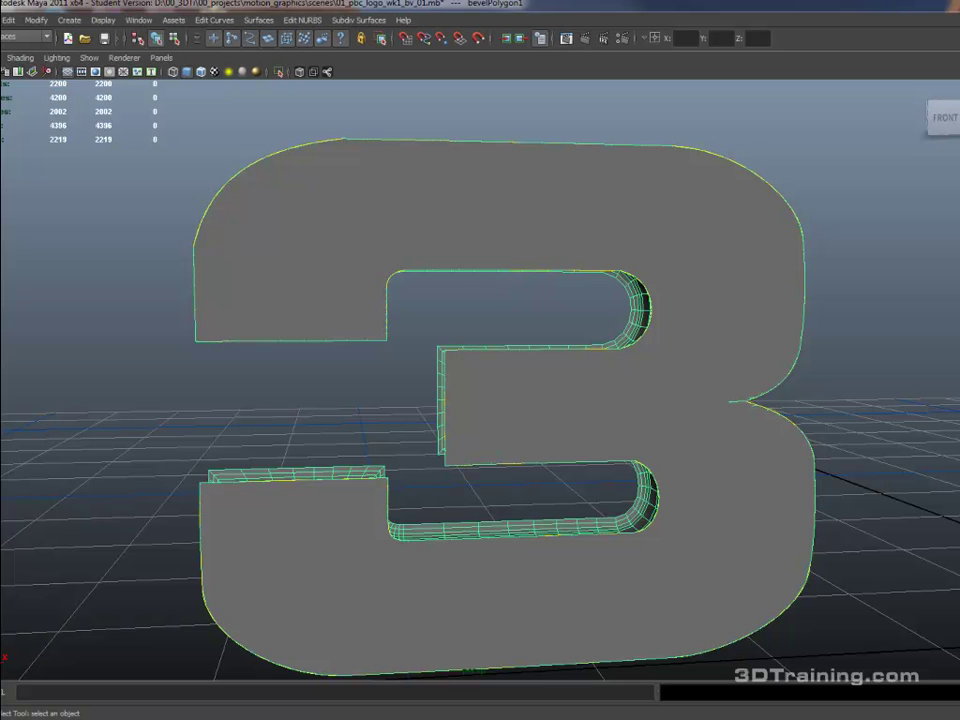
{"action": "key", "text": "shift+z"}
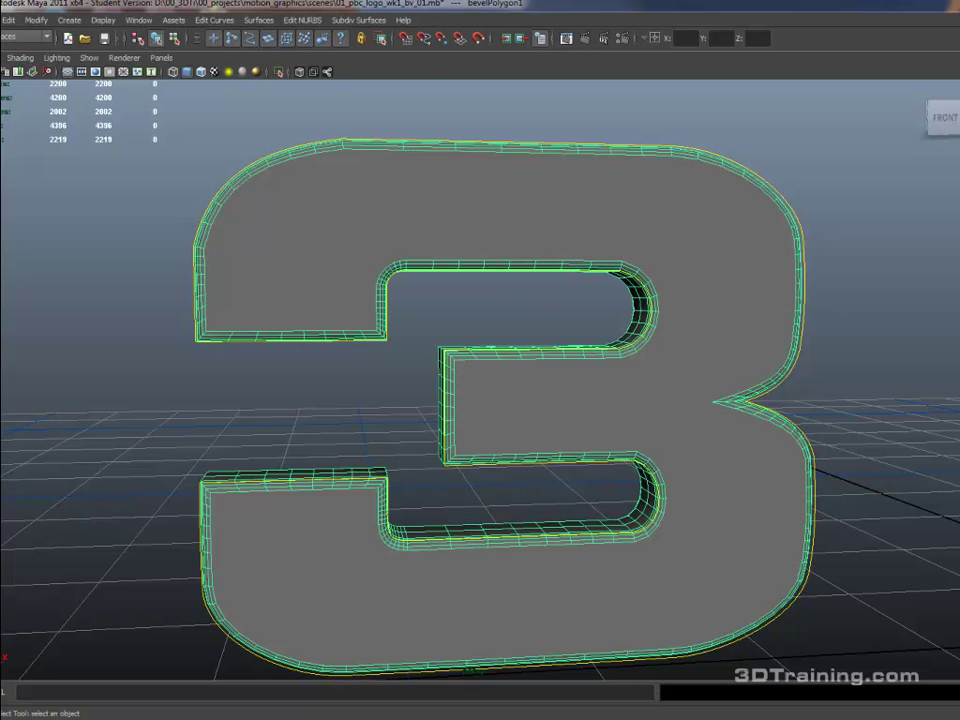
- Reduce the sampling density of the beveled 3 while keeping its thin inside bevel
{"action": "key", "text": "z"}
{"action": "key", "text": "z"}
{"action": "key", "text": "z"}
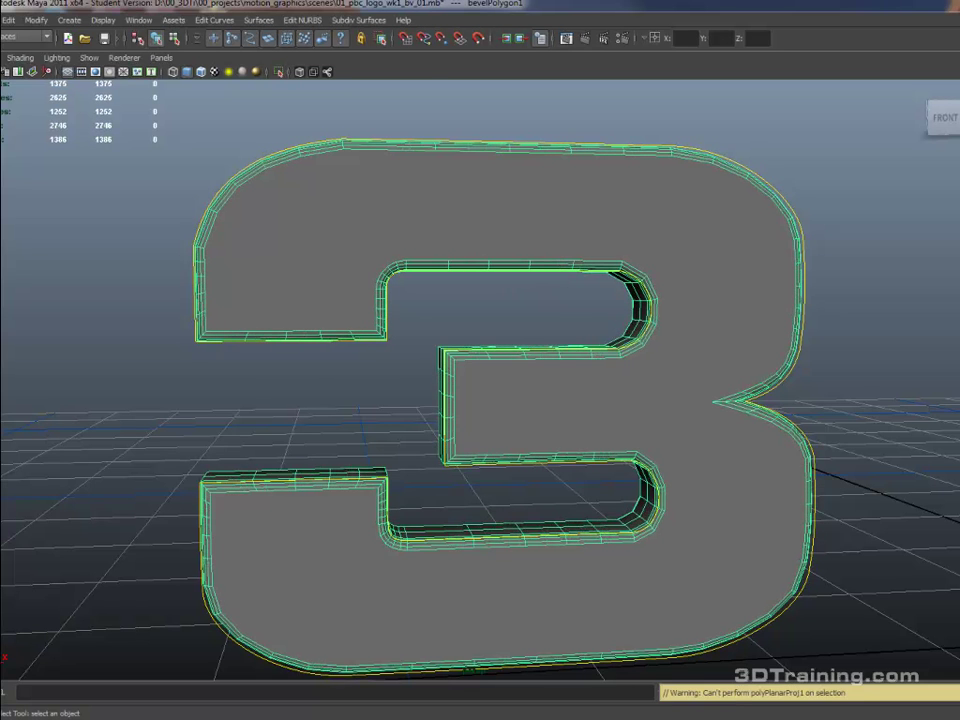
{"action": "key", "text": "shift+z"}
{"action": "key", "text": "shift+z"}
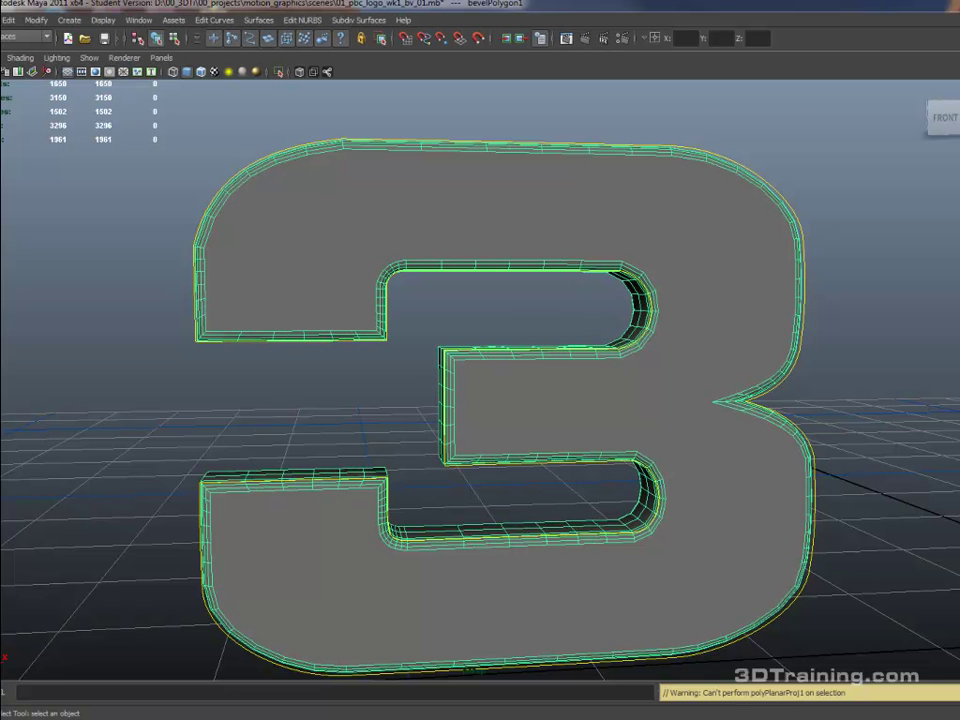
- Widen the inside bevel of the 3 in stages and compare the widest clean width with an excessive one
{"action": "key", "text": "shift+z"}
{"action": "key", "text": "shift+z"}
{"action": "key", "text": "shift+z"}
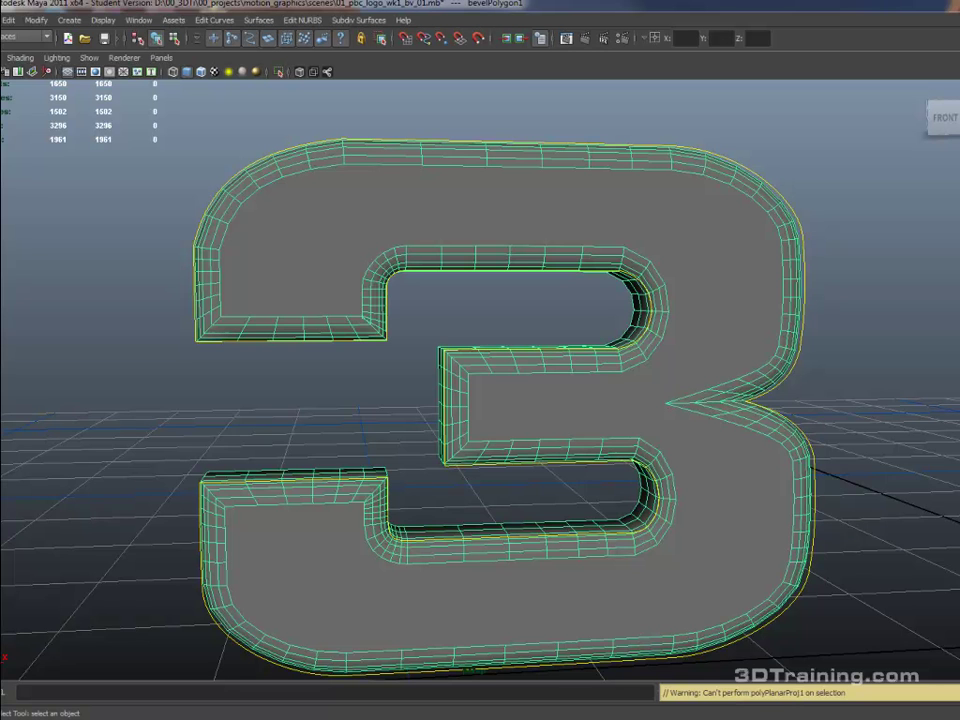
{"action": "key", "text": "shift+z"}
{"action": "key", "text": "shift+z"}
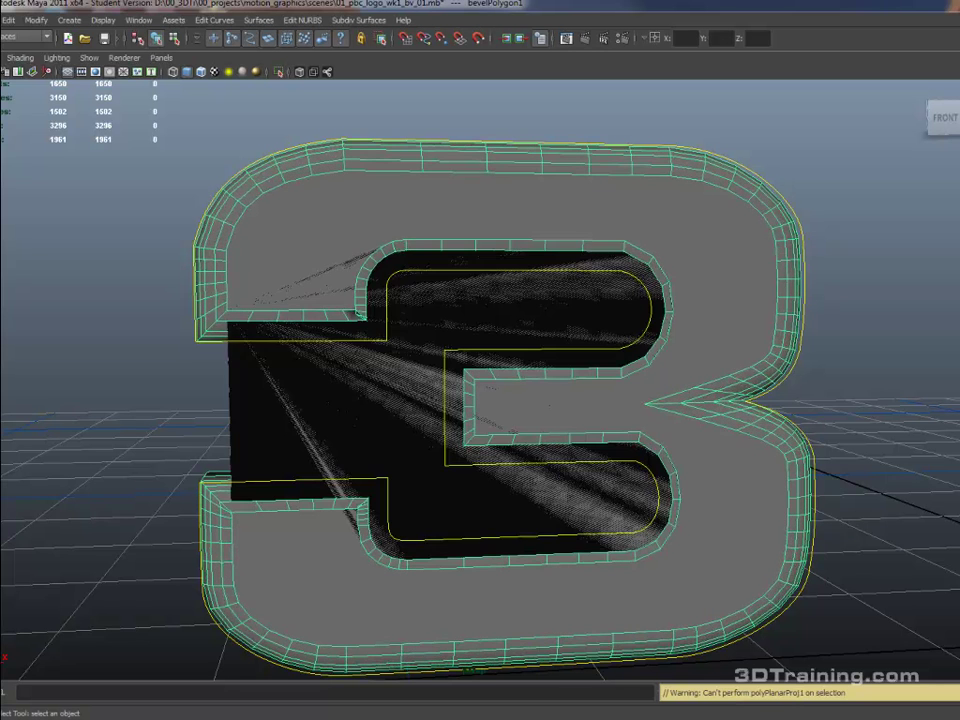
{"action": "key", "text": "z"}
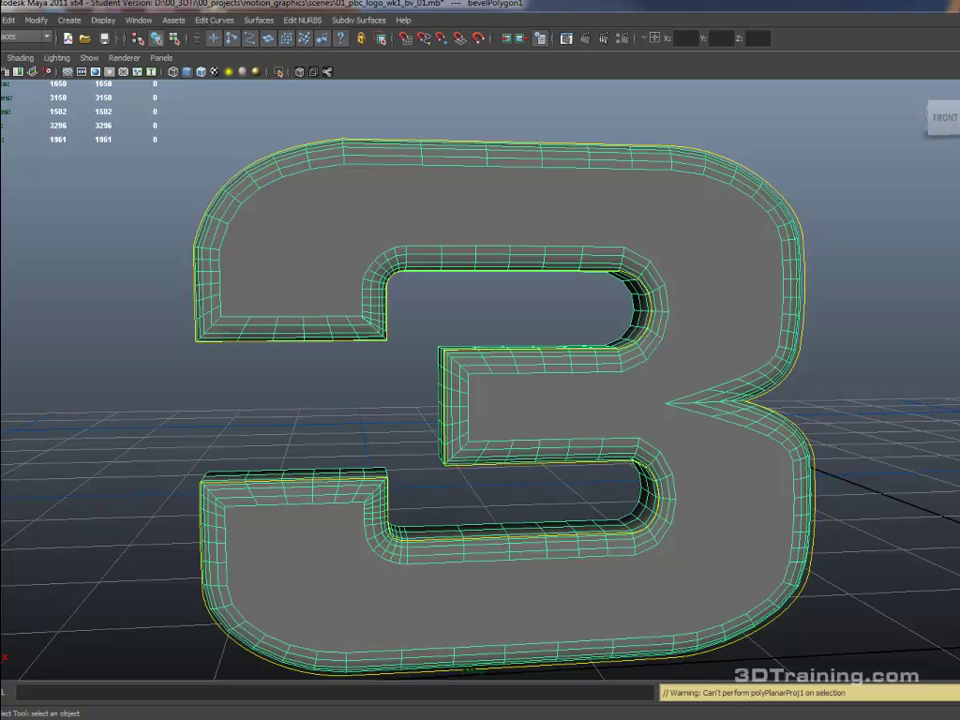
{"action": "key", "text": "shift+z"}
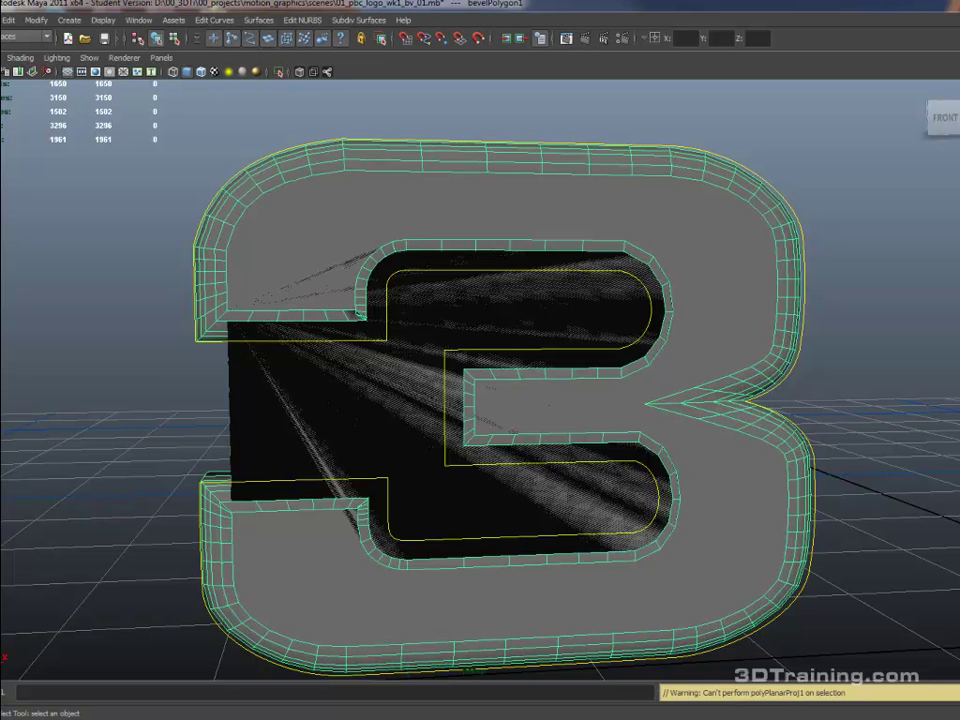
- Inspect the overlapping cap of the 3, switch its bevel outside the curve and return it inside with a smaller width
{"action": "left_click_drag", "start_coordinate": [407, 392], "coordinate": [441, 401], "text": "alt"}
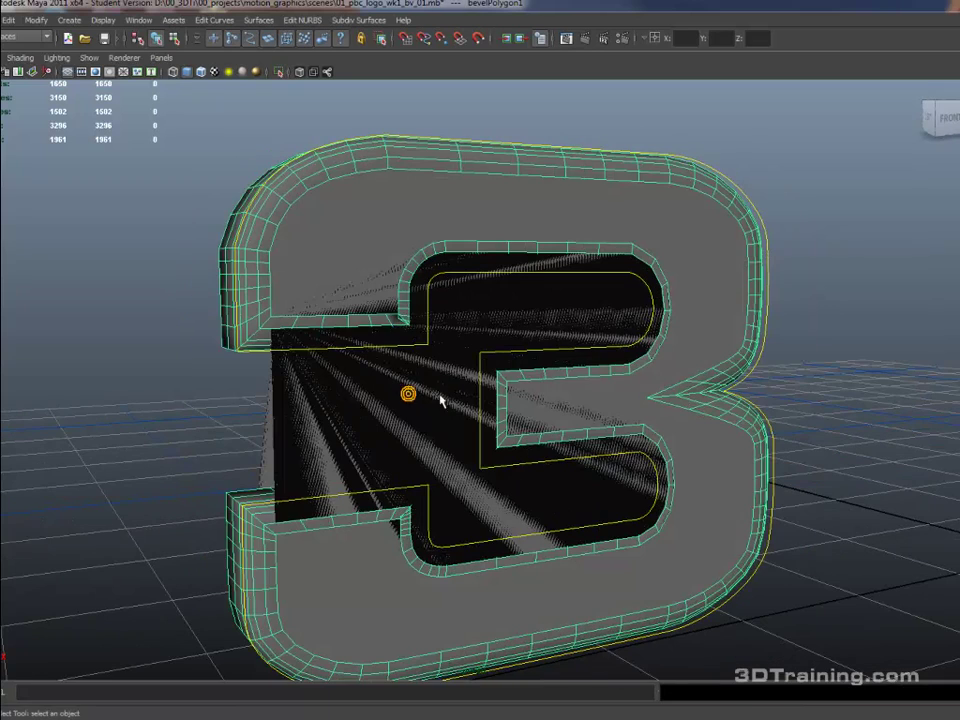
{"action": "left_click_drag", "start_coordinate": [279, 356], "coordinate": [376, 313], "text": "alt"}
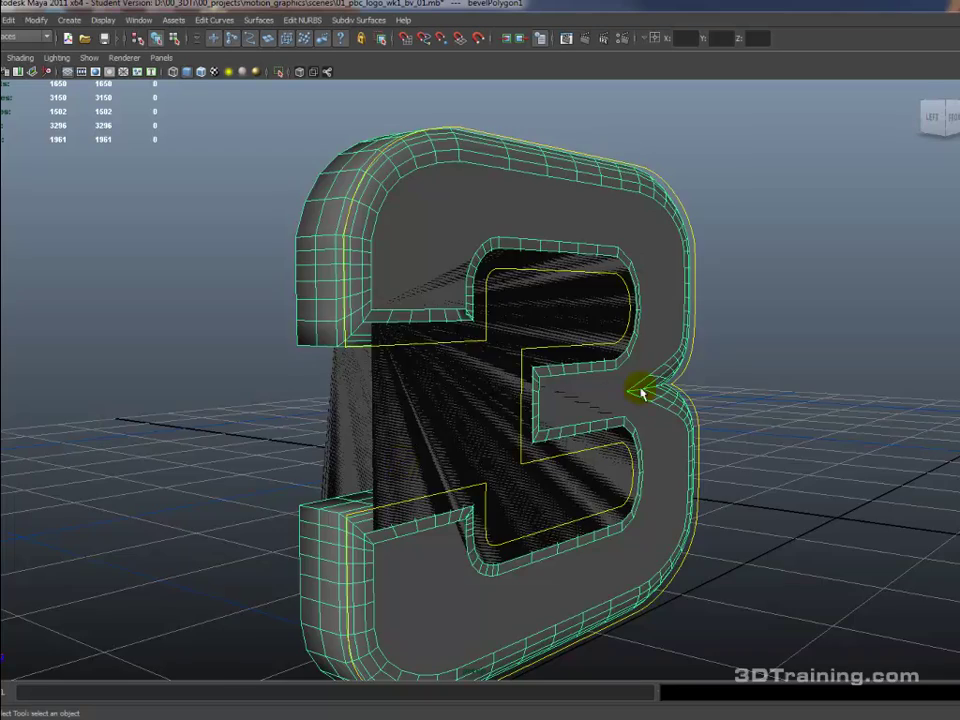
{"action": "left_click_drag", "start_coordinate": [636, 392], "coordinate": [570, 397], "text": "alt"}
{"action": "middle_click_drag", "start_coordinate": [570, 397], "coordinate": [588, 415], "text": "alt"}
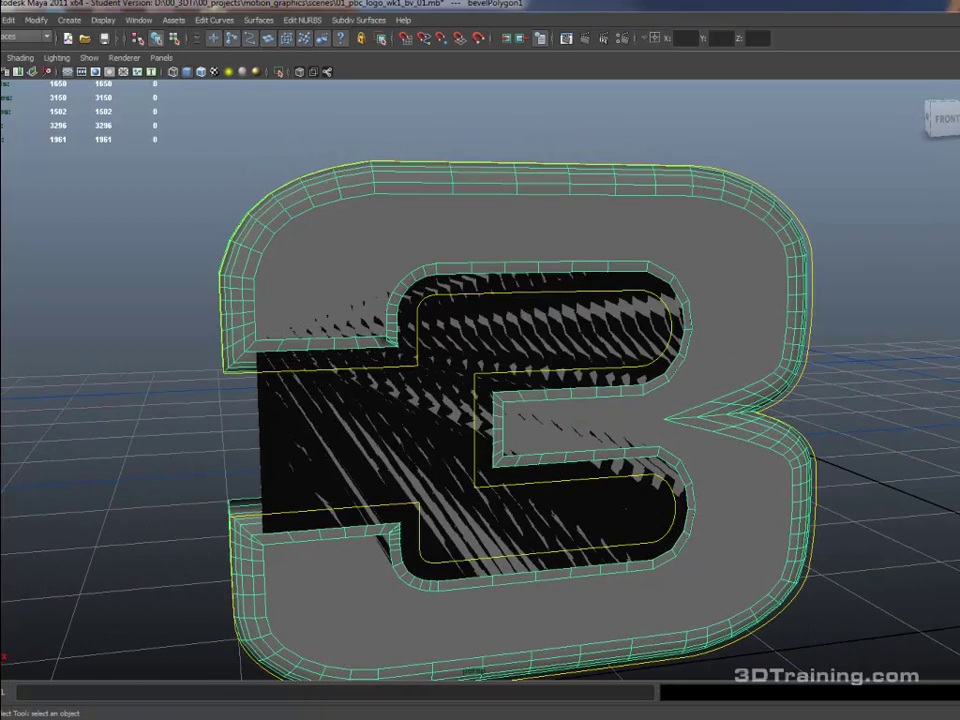
{"action": "key", "text": "ctrl+z"}
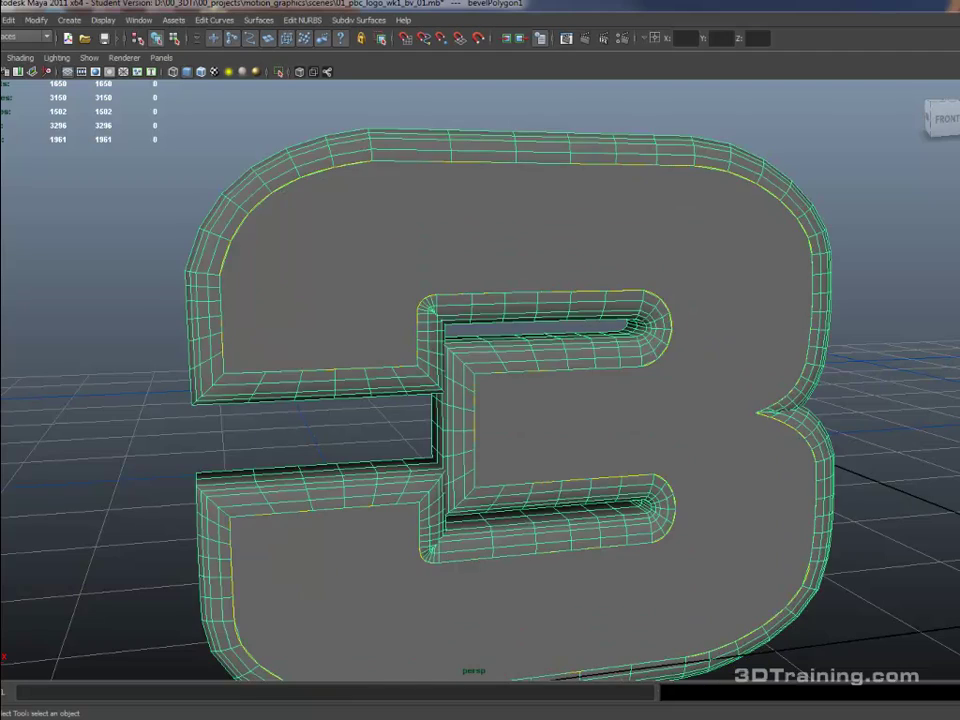
{"action": "key", "text": "shift+z"}
- Examine the inside bevel of the 3 from several angles, checking its inner corners and the notch on its outer side
{"action": "mouse_move", "coordinate": [716, 418]}
{"action": "left_mouse_down", "text": "alt"}
{"action": "mouse_move", "coordinate": [711, 403]}
{"action": "mouse_move", "coordinate": [731, 405]}
{"action": "left_mouse_up", "text": "alt"}
{"action": "middle_click_drag", "start_coordinate": [731, 409], "coordinate": [643, 369], "text": "alt"}
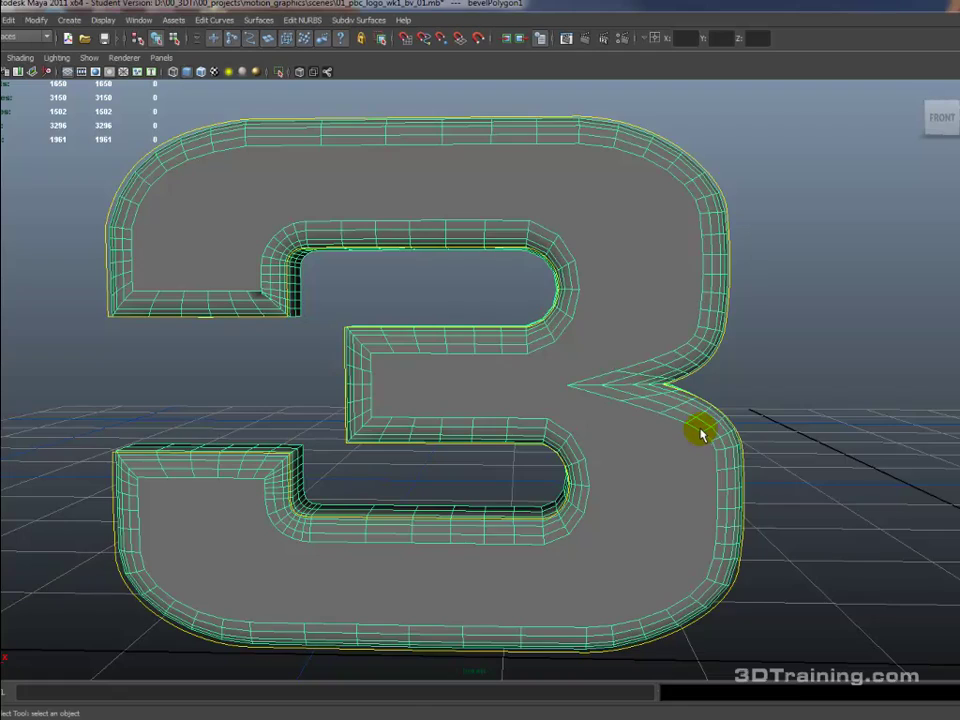
{"action": "middle_click_drag", "start_coordinate": [676, 393], "coordinate": [738, 450], "text": "alt"}
{"action": "left_click_drag", "start_coordinate": [472, 212], "coordinate": [520, 285], "text": "alt"}
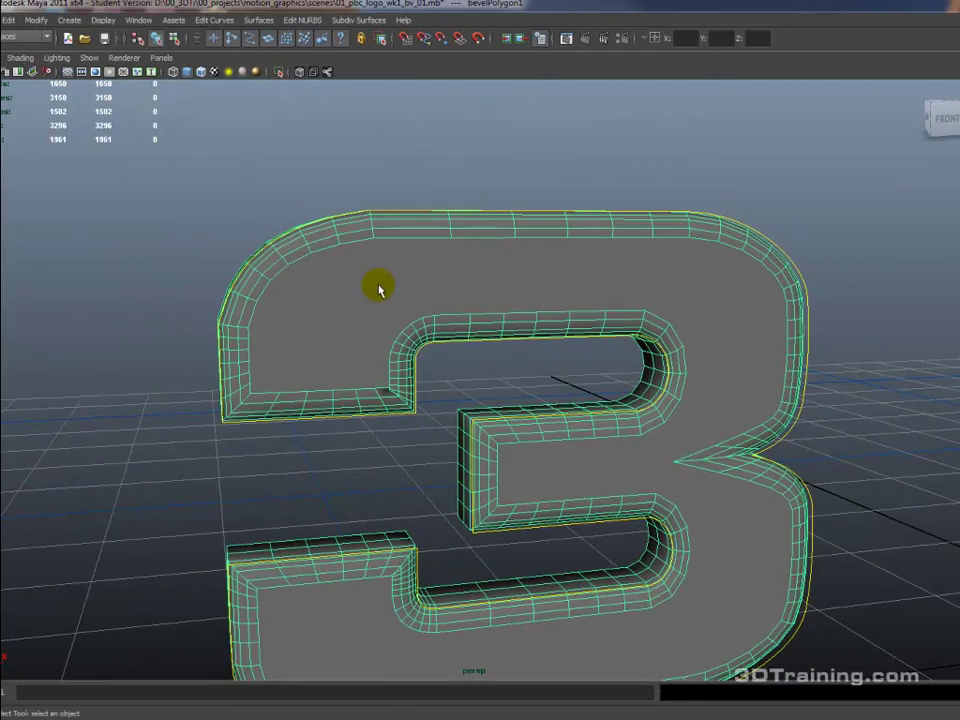
{"action": "left_click_drag", "start_coordinate": [378, 290], "coordinate": [394, 225], "text": "alt"}
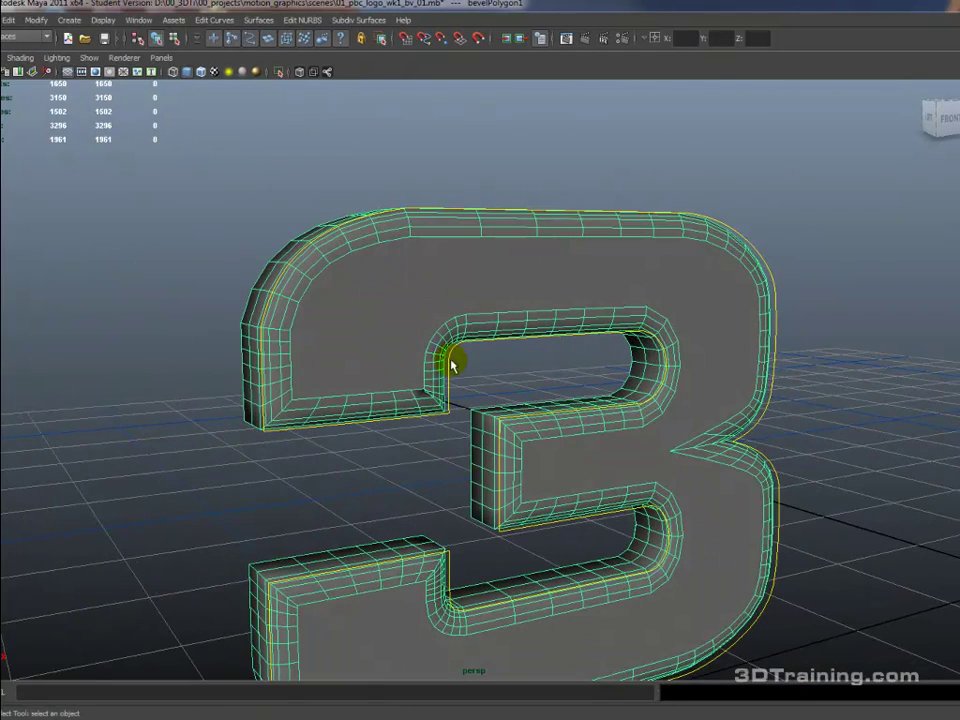
{"action": "left_click_drag", "start_coordinate": [521, 339], "coordinate": [581, 294], "text": "alt"}
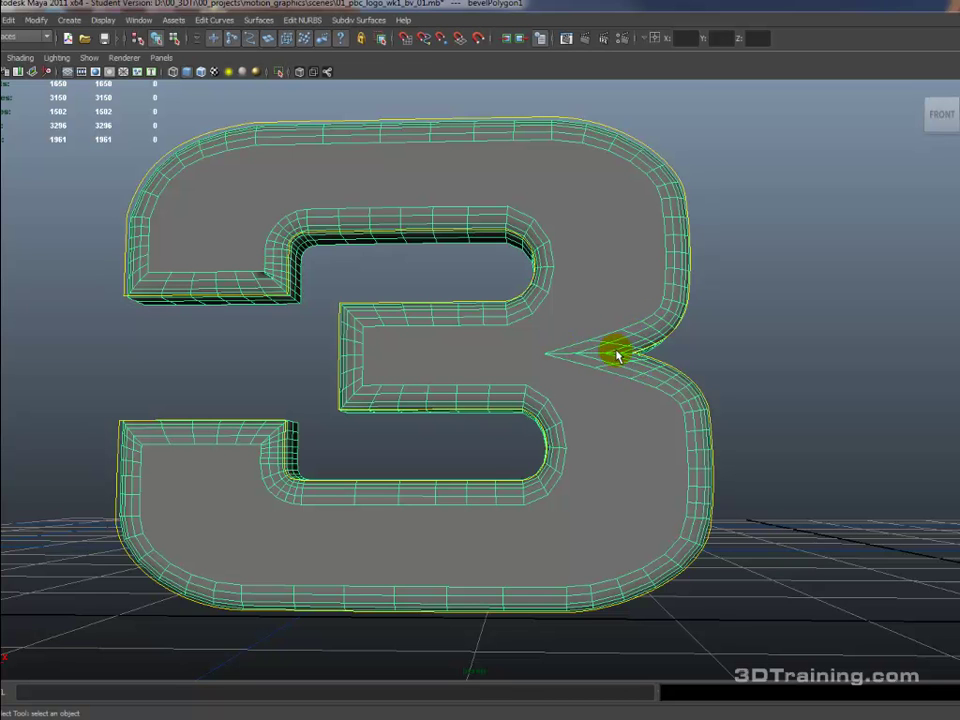
{"action": "middle_click_drag", "start_coordinate": [574, 351], "coordinate": [671, 324], "text": "alt"}
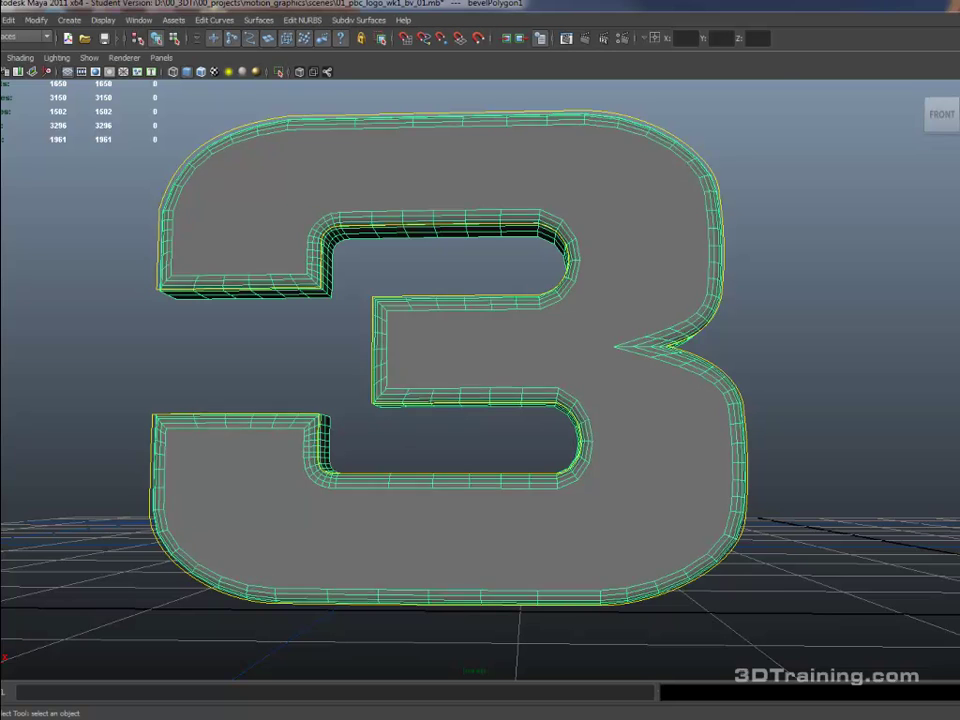
{"action": "left_click_drag", "start_coordinate": [735, 390], "coordinate": [624, 365], "text": "alt"}
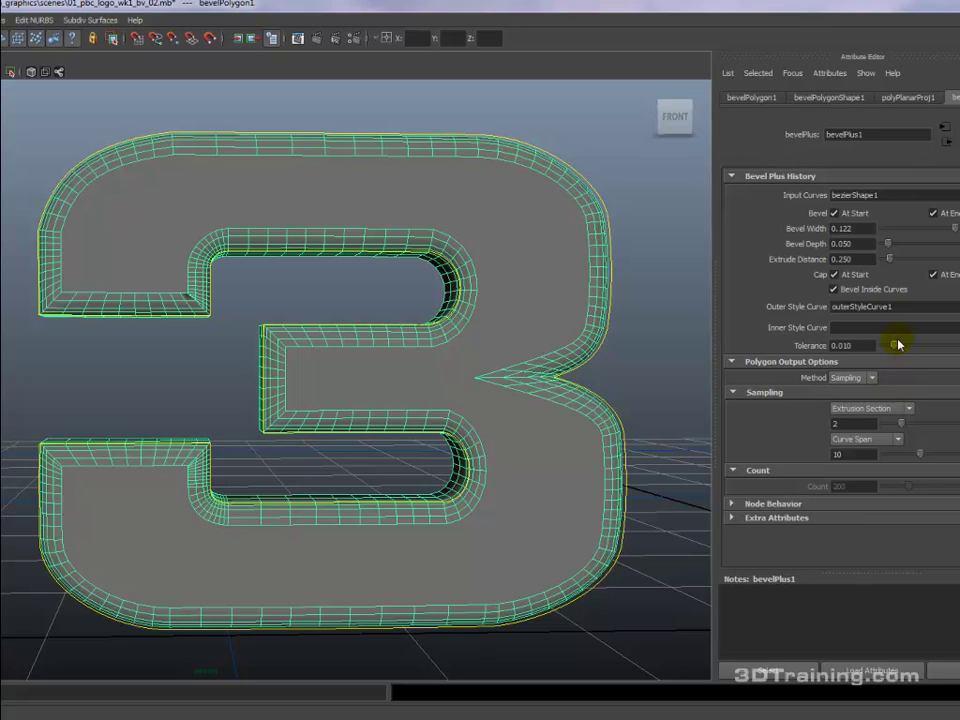
- Turn off Bevel Inside Curves for the 3 and set its bevel width to 0.050
{"action": "left_click", "coordinate": [834, 289]}
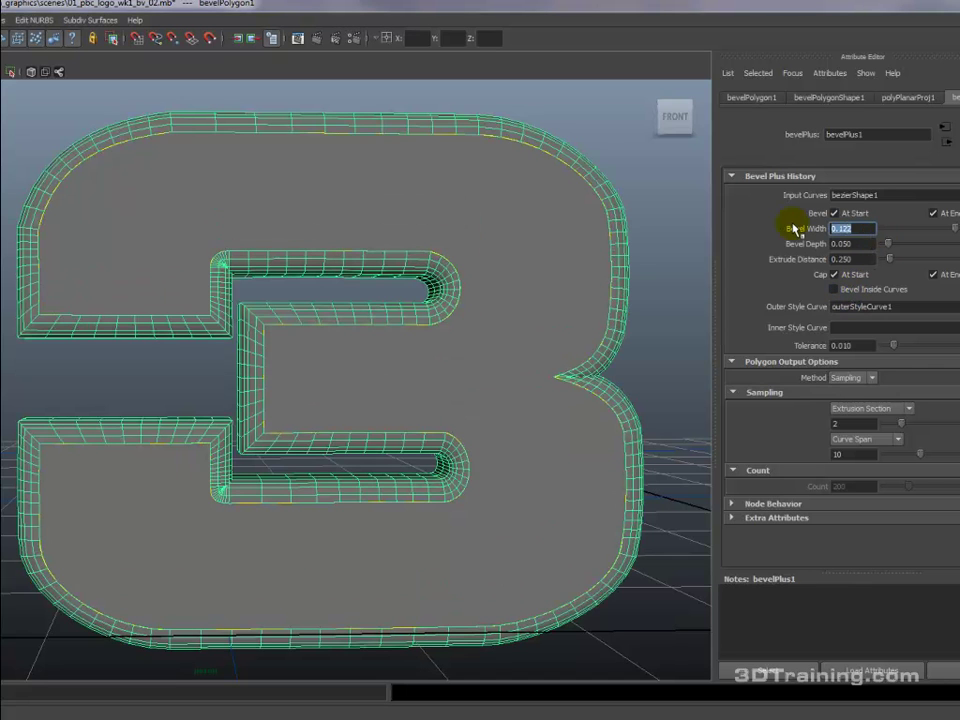
{"action": "key", "text": "Return"}
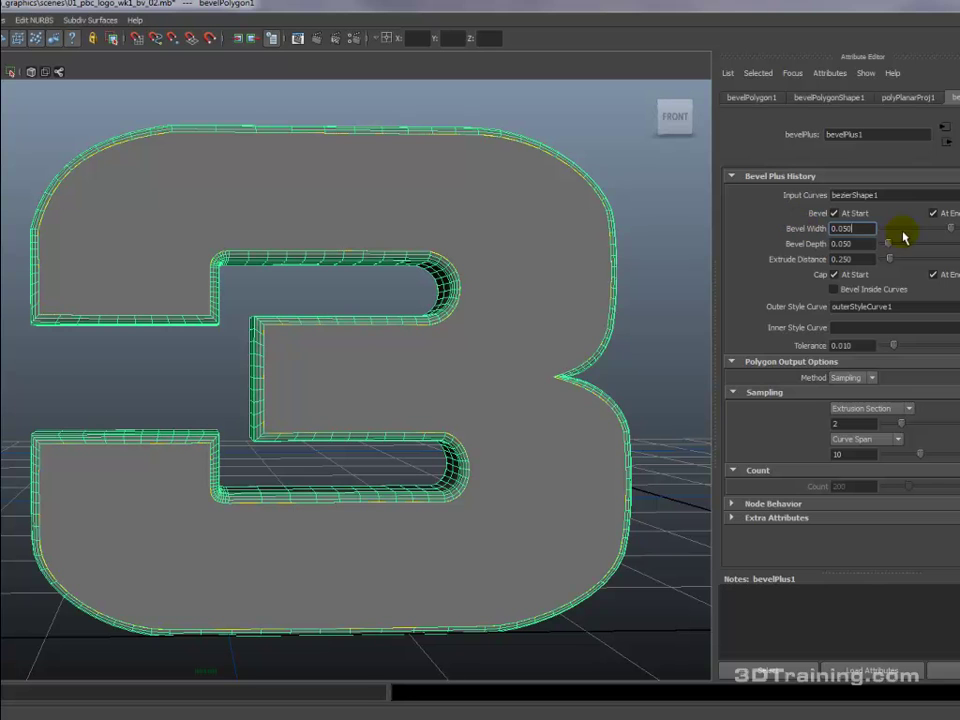
- Set the curve span sampling of the 3 to 9 and its bevel width to 0.079
{"action": "mouse_move", "coordinate": [952, 232]}
{"action": "left_mouse_down"}
{"action": "mouse_move", "coordinate": [948, 240]}
{"action": "mouse_move", "coordinate": [955, 232]}
{"action": "left_mouse_up"}
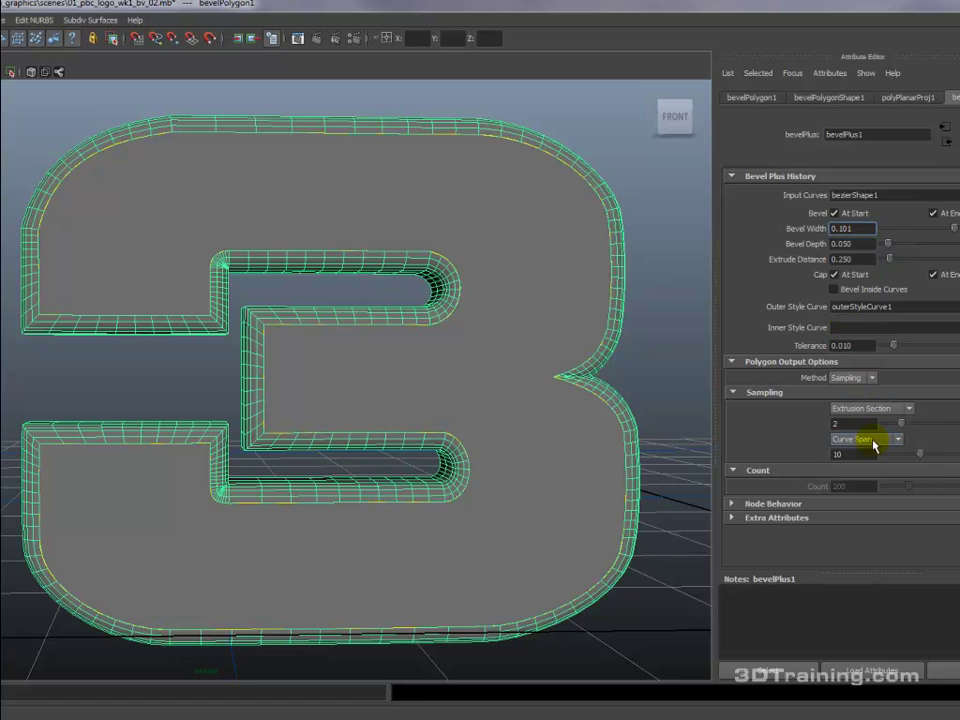
{"action": "mouse_move", "coordinate": [919, 456]}
{"action": "left_mouse_down"}
{"action": "mouse_move", "coordinate": [899, 456]}
{"action": "mouse_move", "coordinate": [917, 458]}
{"action": "left_mouse_up"}
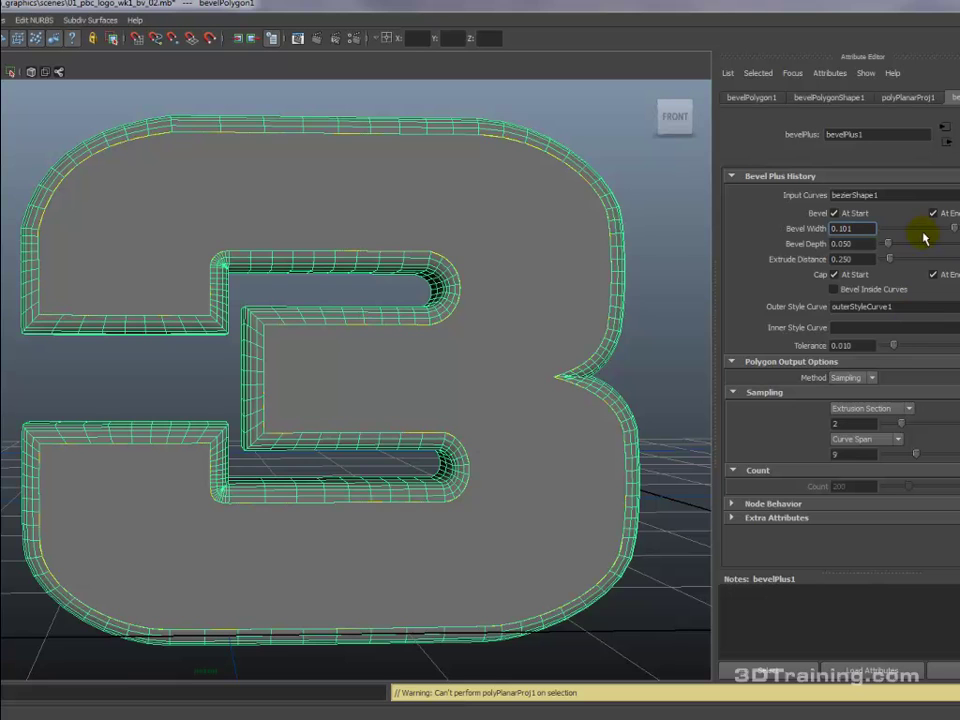
{"action": "left_click_drag", "start_coordinate": [955, 230], "coordinate": [935, 224]}
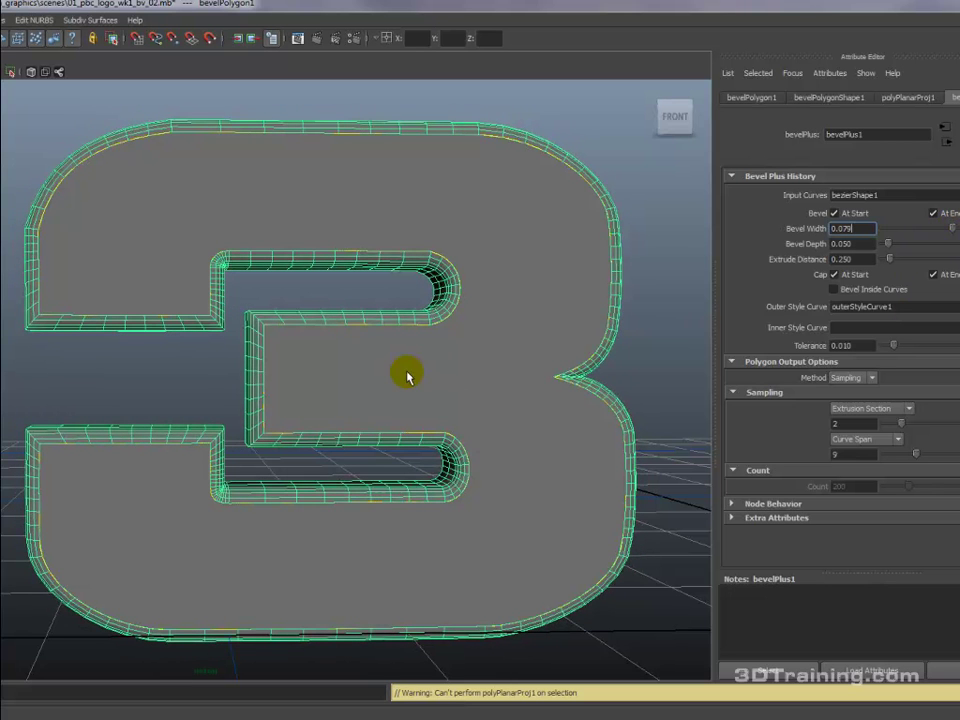
- Examine the outside bevel of the 3 from several angles in perspective and compare its outline with the logo image in the front view
{"action": "middle_click_drag", "start_coordinate": [420, 387], "coordinate": [371, 409], "text": "alt"}
{"action": "left_click_drag", "start_coordinate": [395, 413], "coordinate": [339, 424], "text": "alt"}
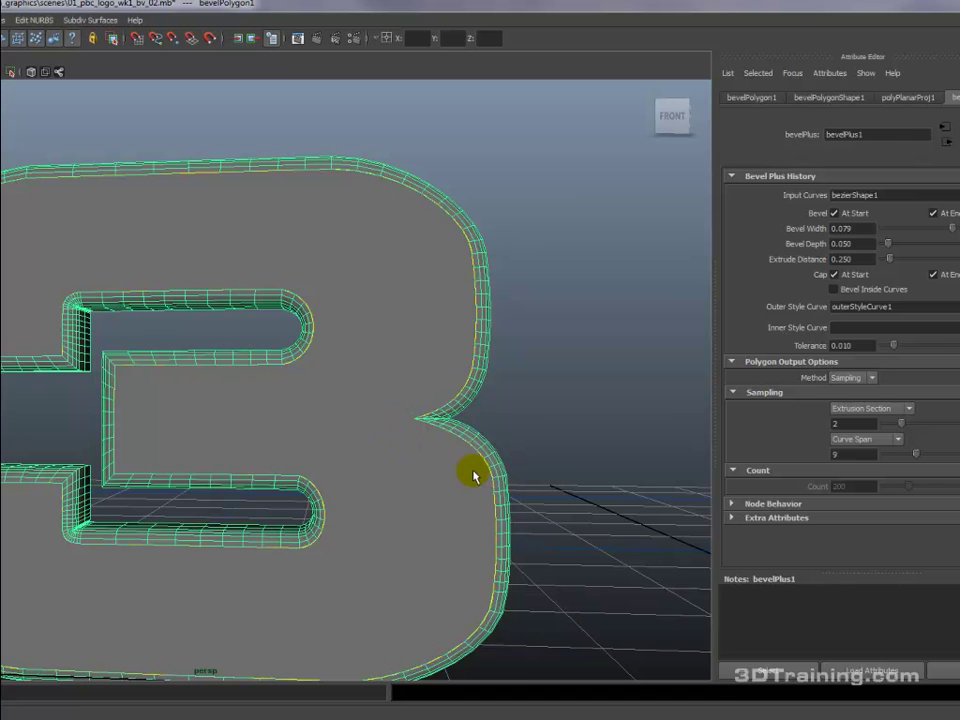
{"action": "left_click_drag", "start_coordinate": [489, 401], "coordinate": [289, 402], "text": "alt"}
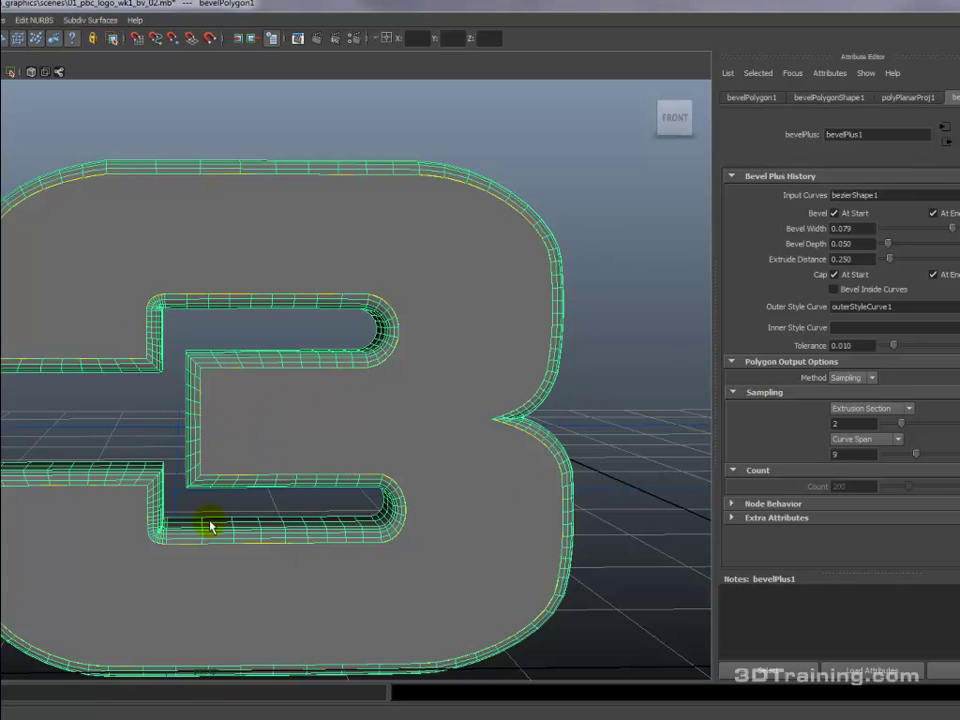
{"action": "middle_click_drag", "start_coordinate": [285, 515], "coordinate": [273, 420], "text": "alt"}
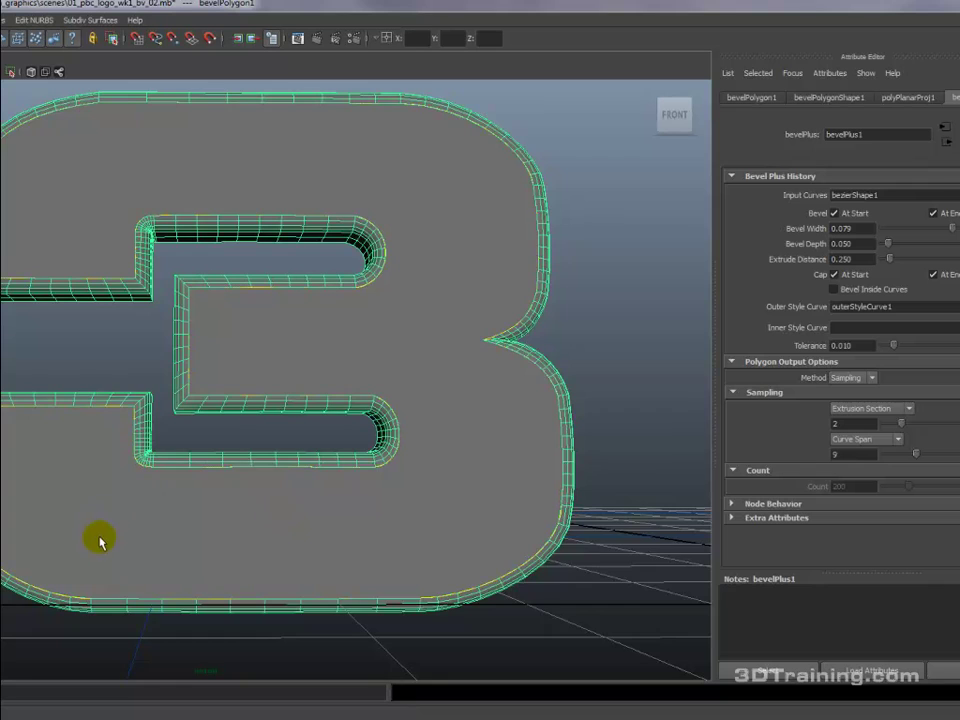
{"action": "left_click_drag", "start_coordinate": [99, 540], "coordinate": [139, 503], "text": "alt"}
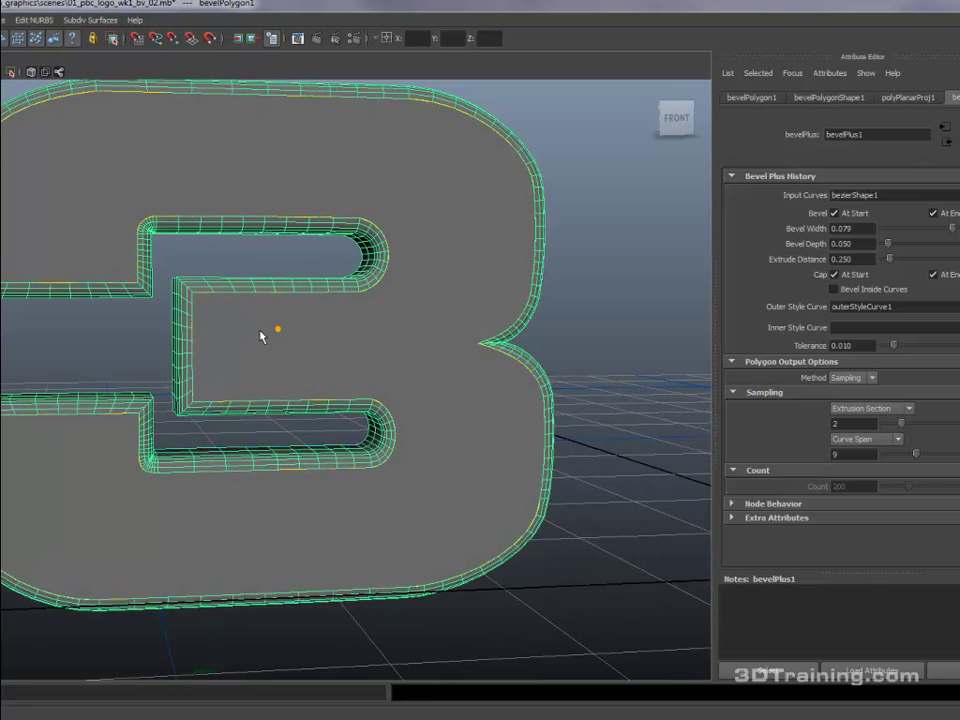
{"action": "key", "text": "space"}
{"action": "key", "text": "space"}
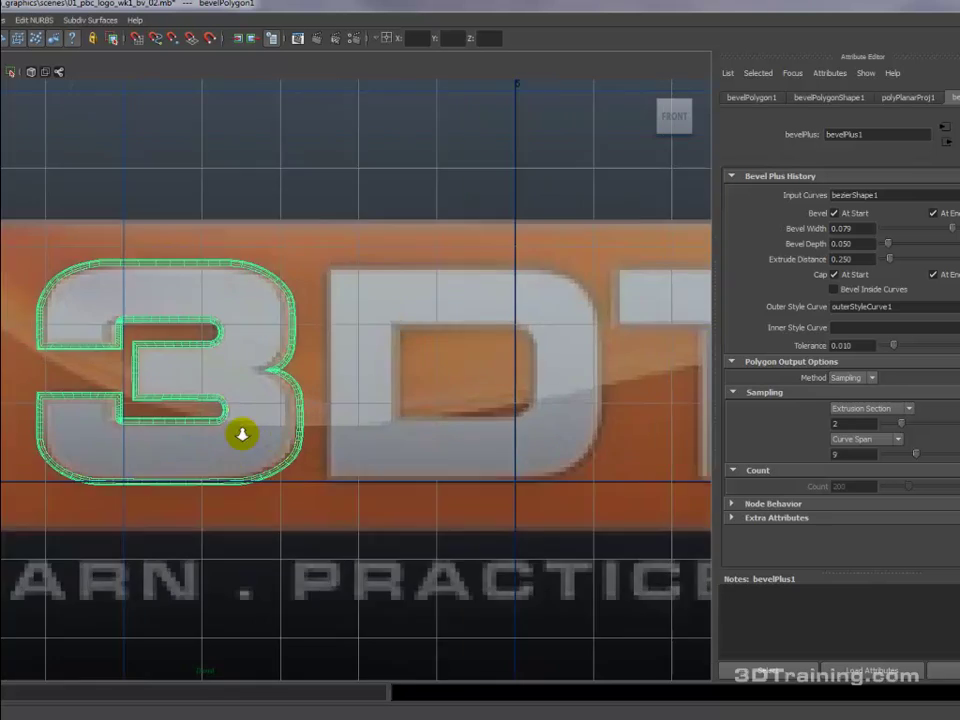
{"action": "scroll", "coordinate": [242, 437], "scroll_direction": "up", "scroll_amount": 6}
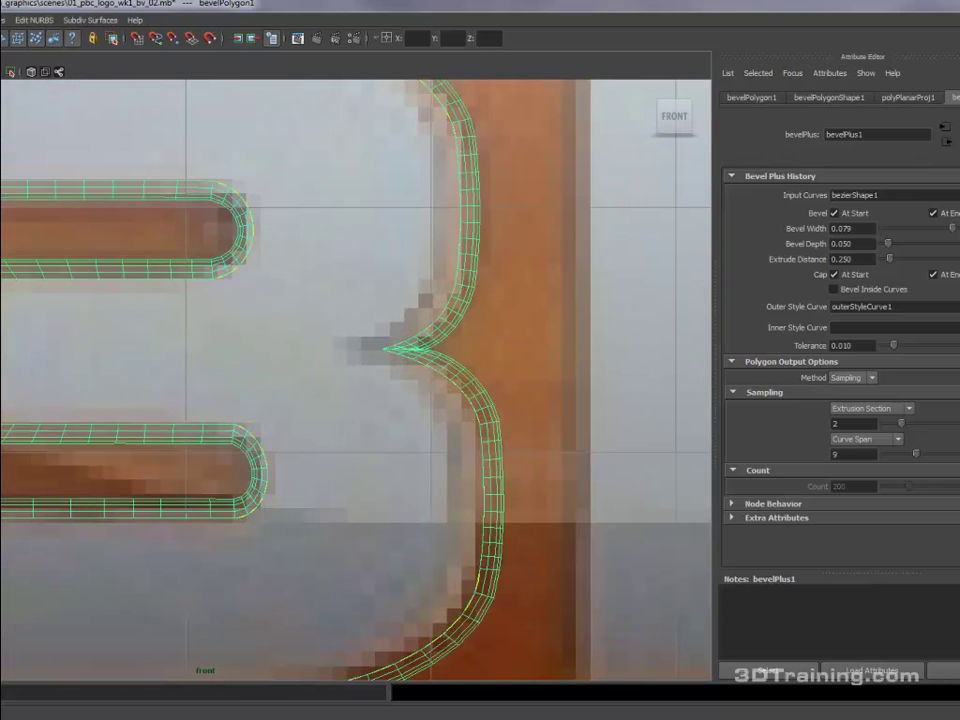
{"action": "scroll", "coordinate": [39, 450], "scroll_direction": "down", "scroll_amount": 5}
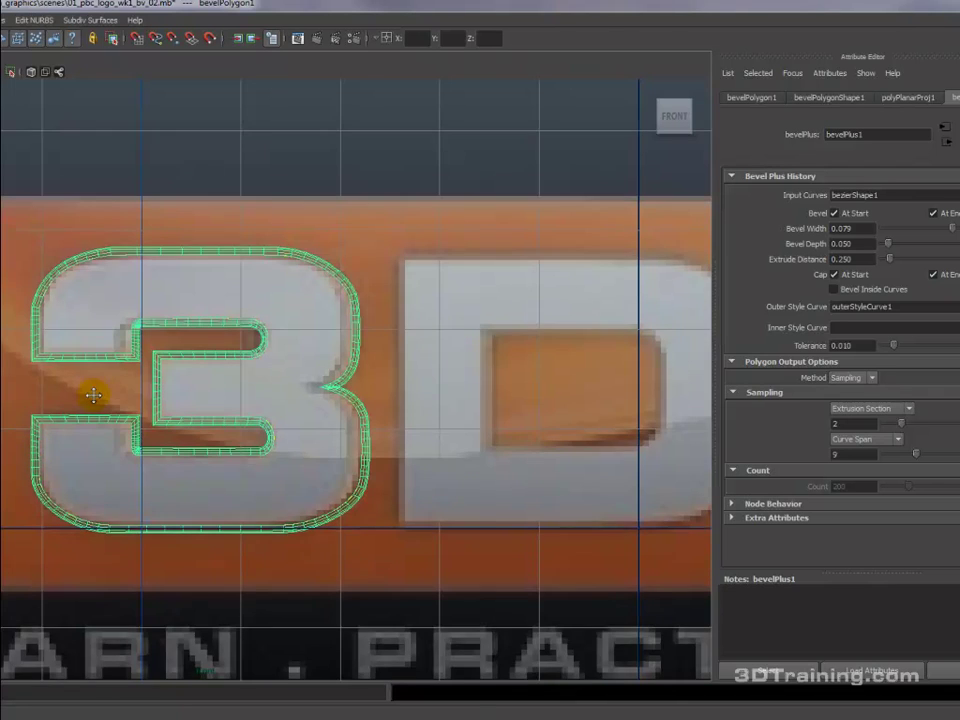
{"action": "scroll", "coordinate": [139, 408], "scroll_direction": "up", "scroll_amount": 1}
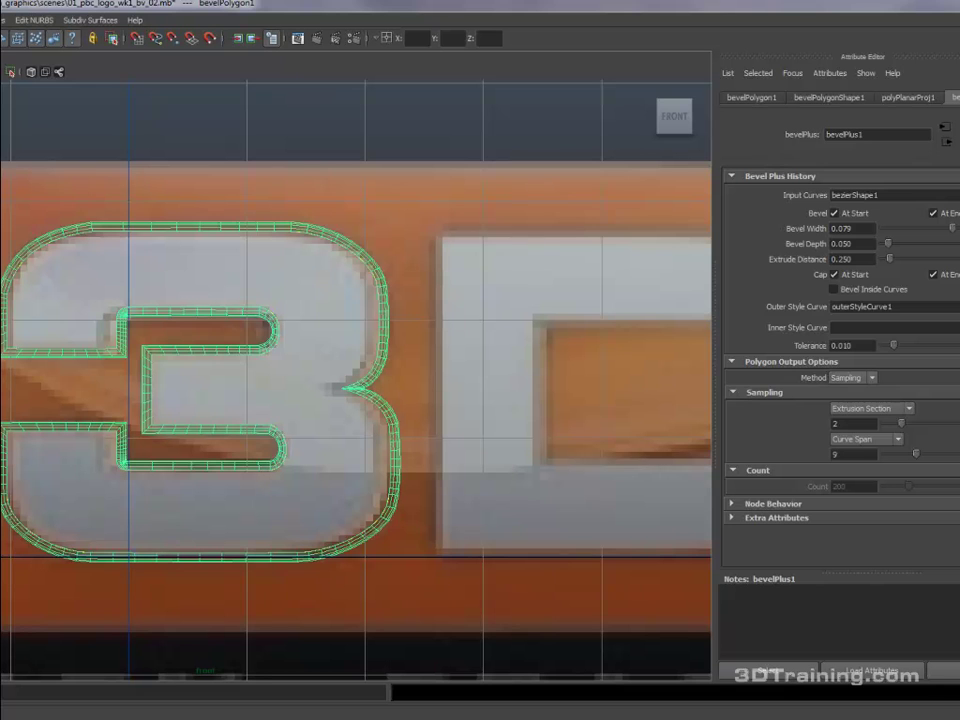
- Try to scale the whole beveled 3 down uniformly to fit the logo image
{"action": "key", "text": "w"}
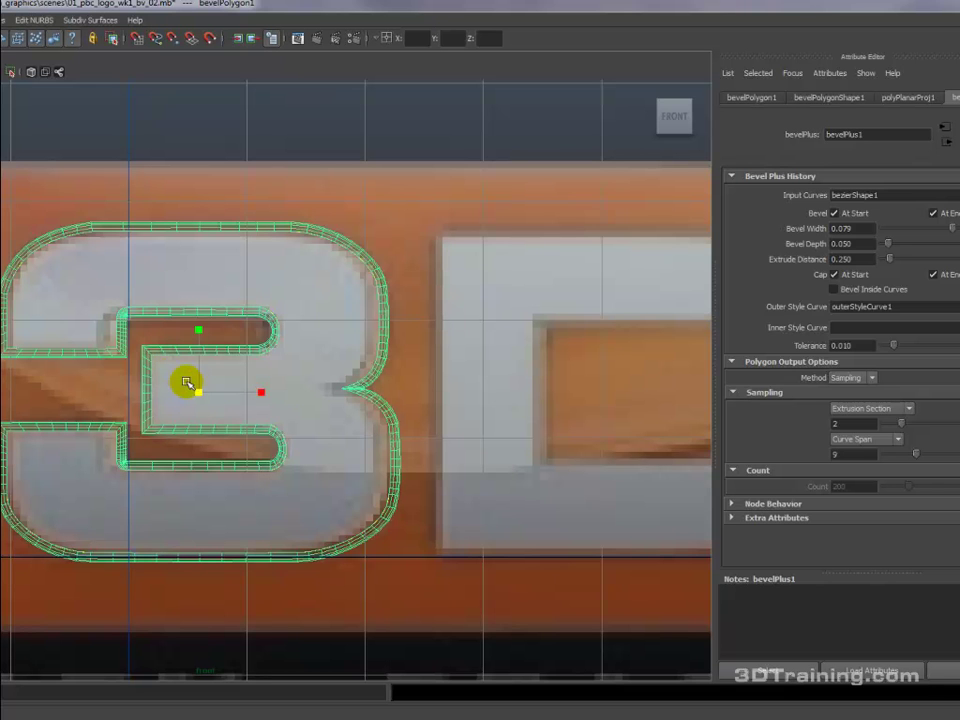
{"action": "left_click_drag", "start_coordinate": [199, 391], "coordinate": [171, 379]}
{"action": "scroll", "coordinate": [229, 399], "scroll_direction": "up", "scroll_amount": 5}
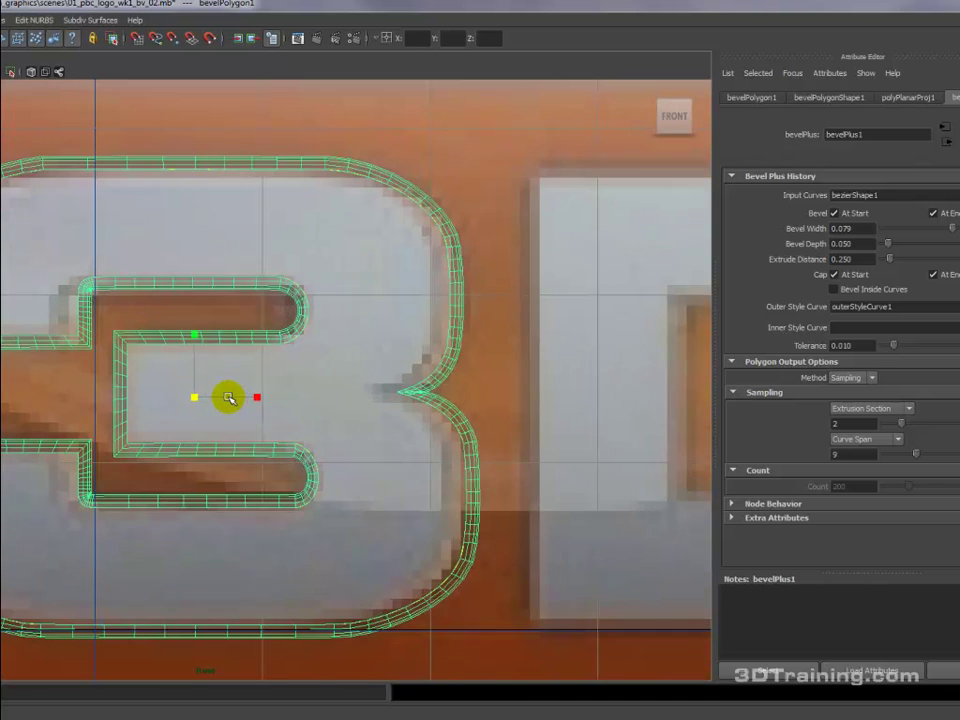
{"action": "scroll", "coordinate": [300, 370], "scroll_direction": "up", "scroll_amount": 2}
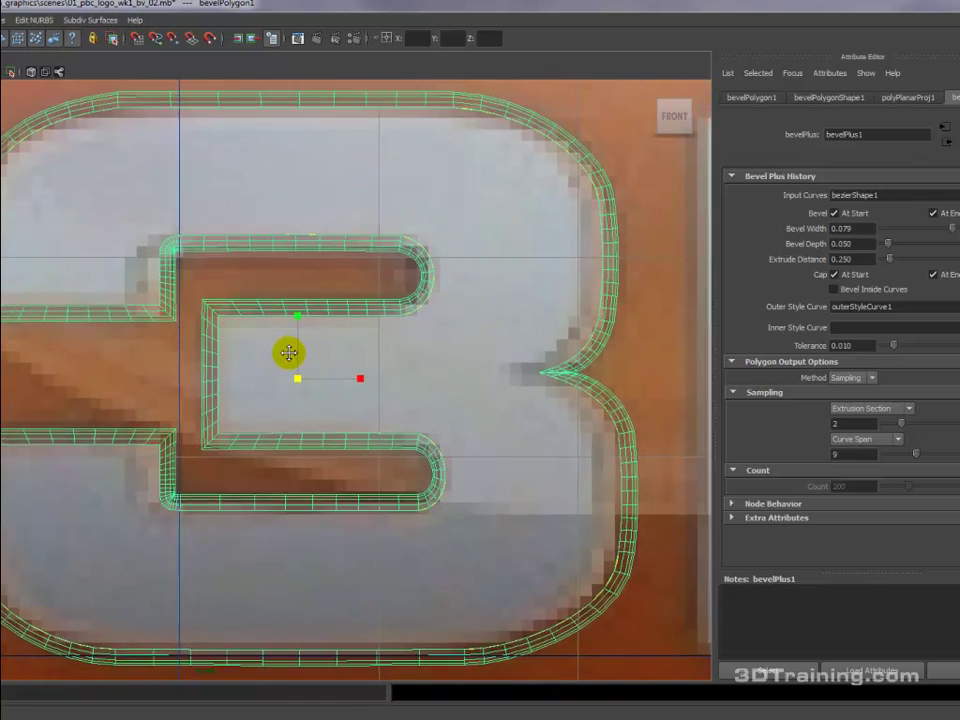
{"action": "left_click_drag", "start_coordinate": [295, 377], "coordinate": [256, 371]}
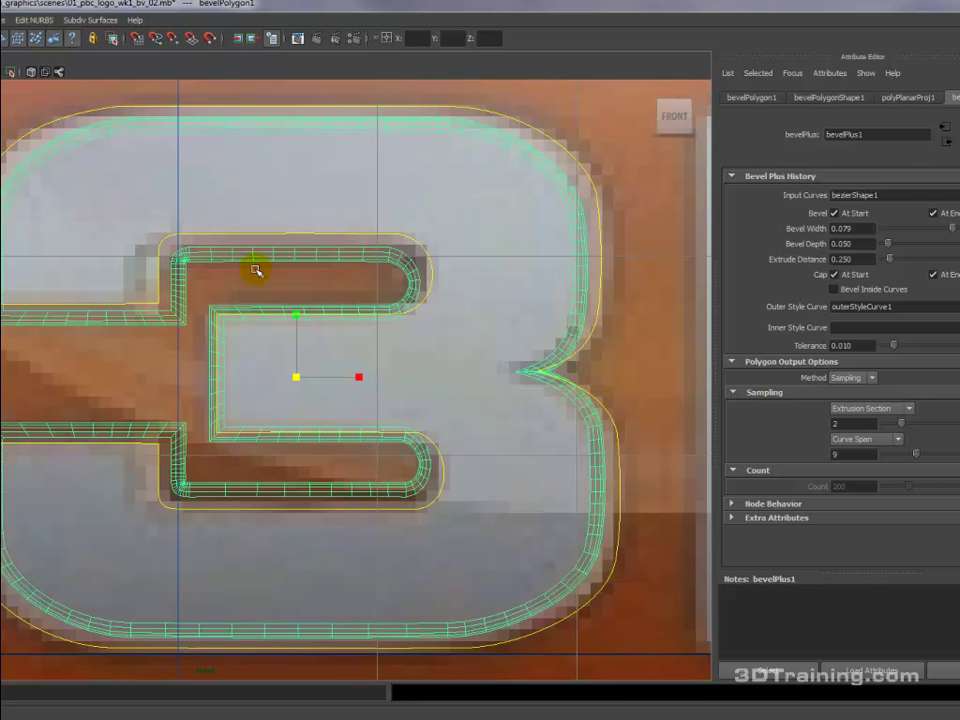
{"action": "left_click_drag", "start_coordinate": [300, 372], "coordinate": [248, 364]}
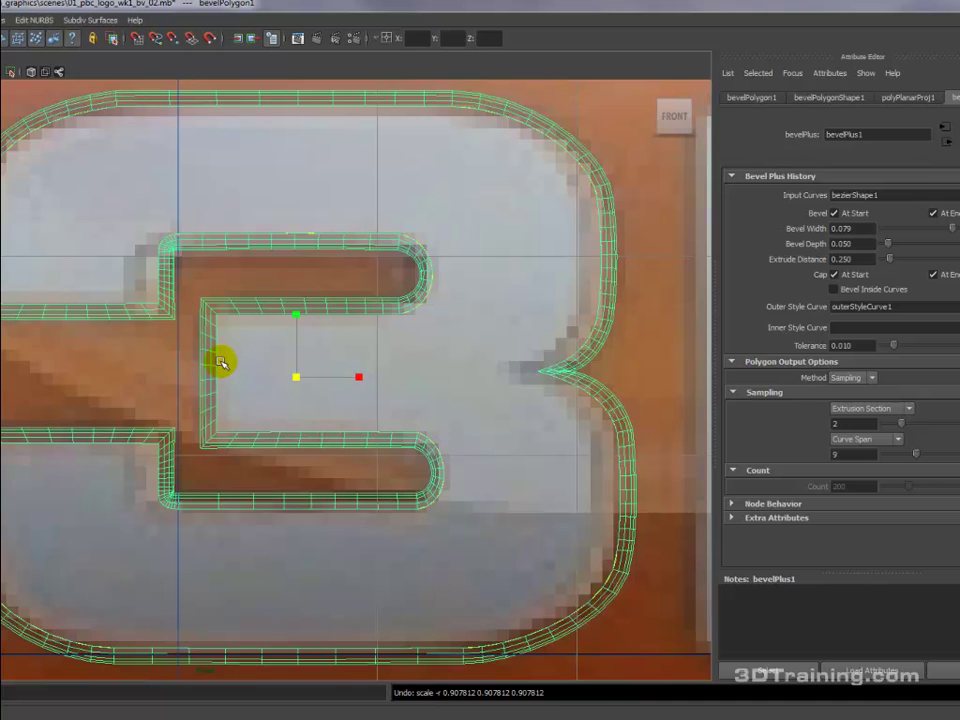
{"action": "scroll", "coordinate": [204, 411], "scroll_direction": "down", "scroll_amount": 4}
{"action": "scroll", "coordinate": [214, 408], "scroll_direction": "up", "scroll_amount": 5}
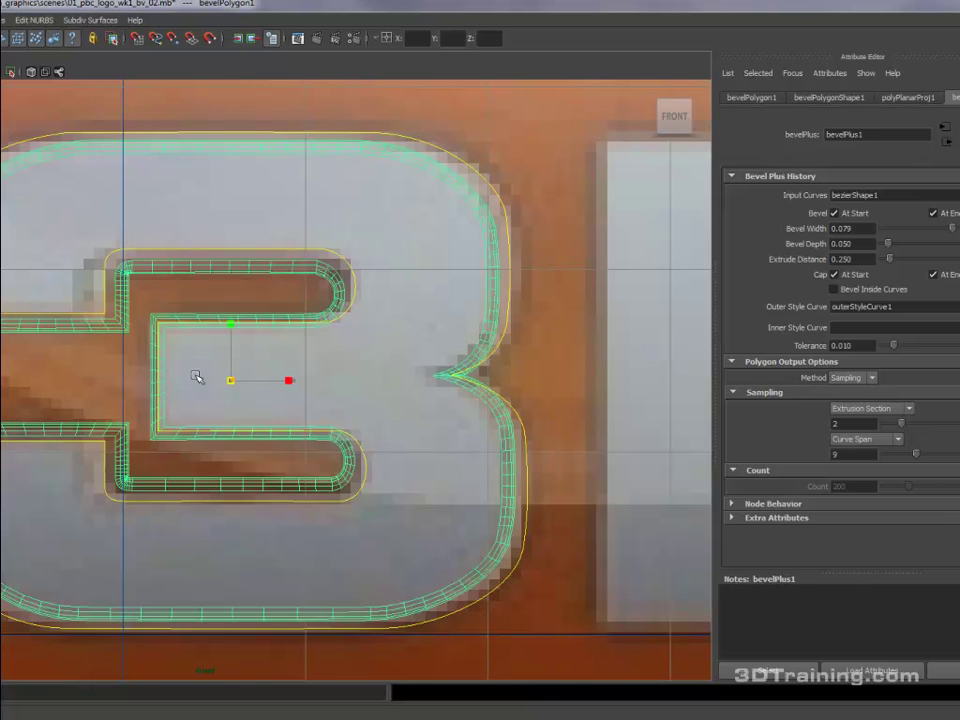
{"action": "left_click_drag", "start_coordinate": [196, 376], "coordinate": [175, 375]}
{"action": "key", "text": "ctrl+z"}
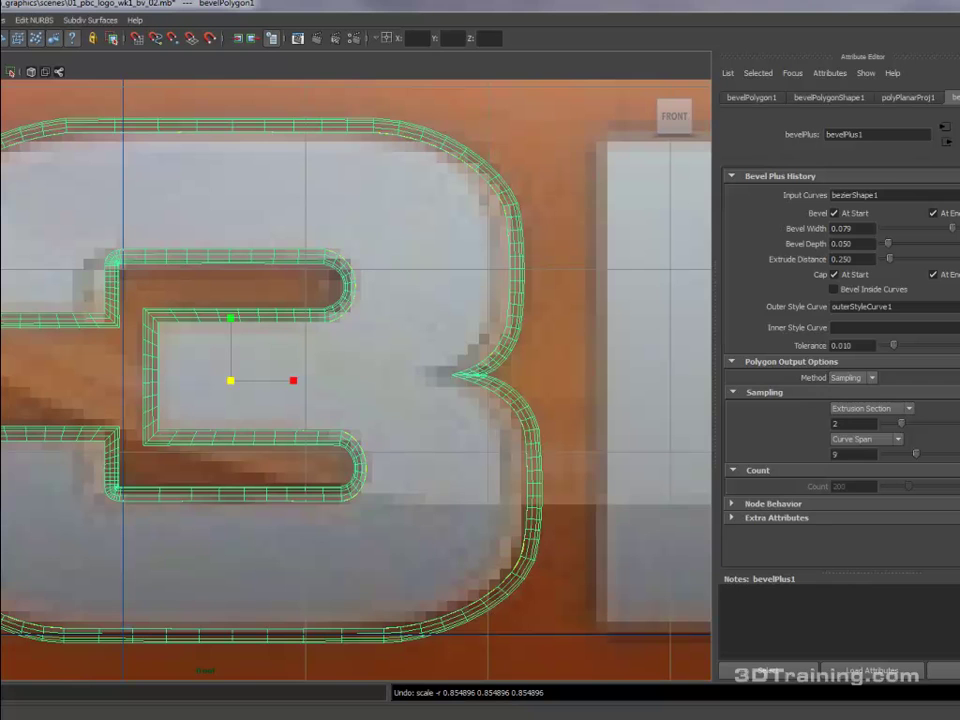
- Create a lattice deformer around the beveled 3
{"action": "key", "text": "F2"}
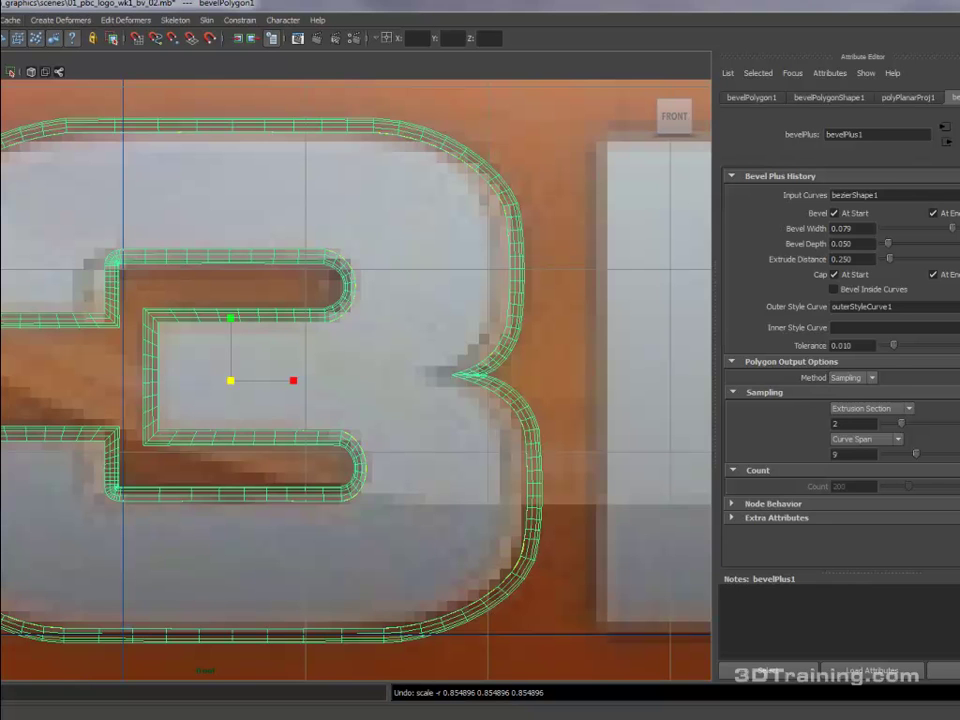
{"action": "left_click", "coordinate": [2, 20]}
{"action": "mouse_move", "coordinate": [57, 21]}
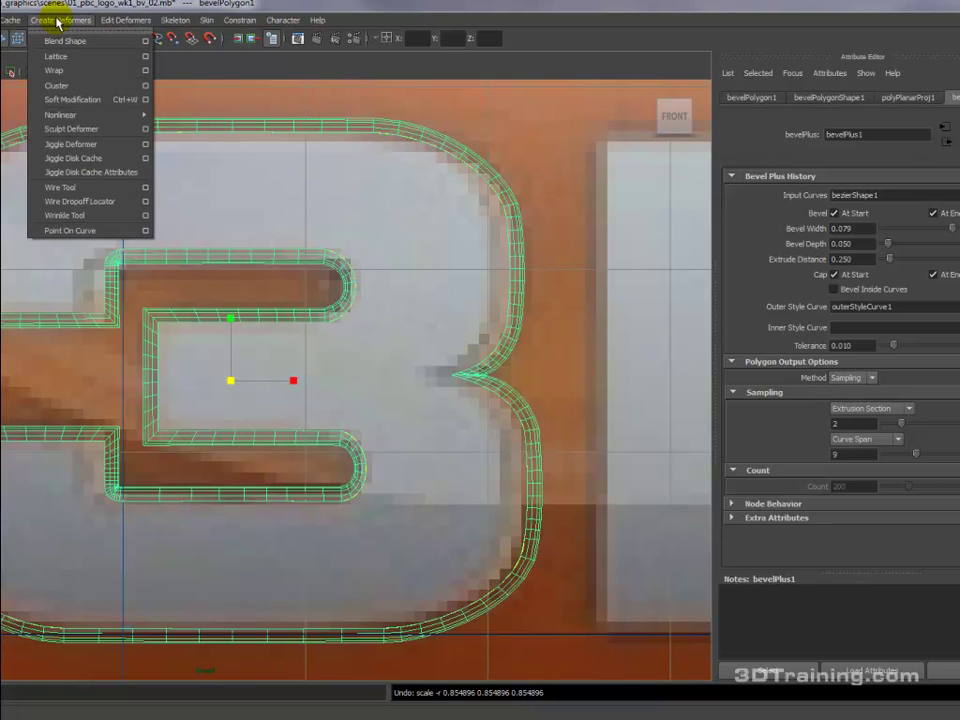
{"action": "left_click", "coordinate": [119, 59]}
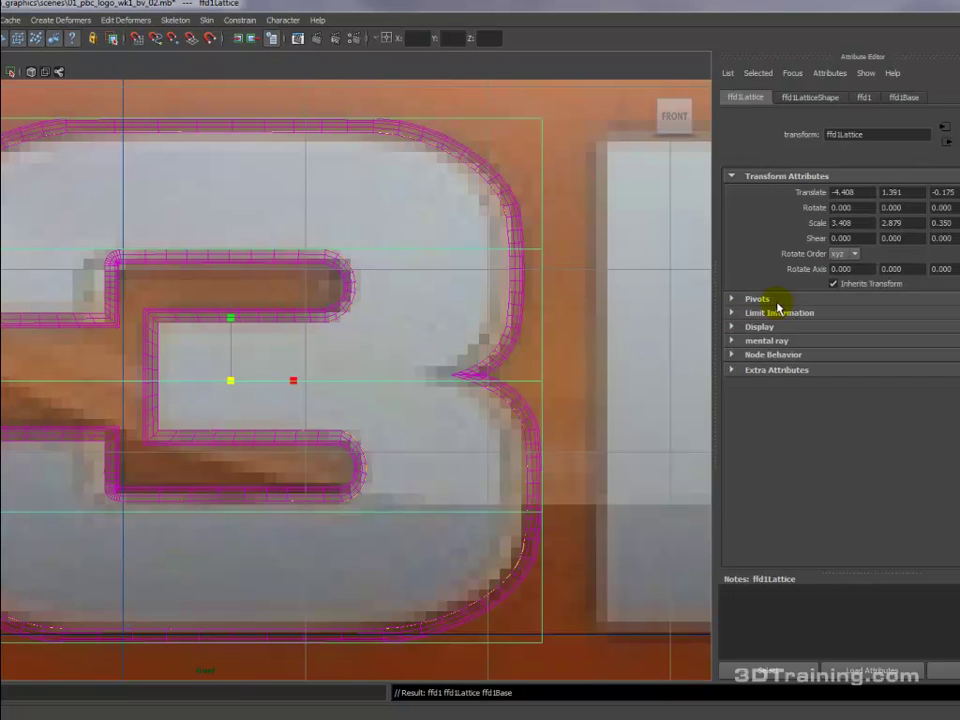
- Set the lattice's T Divisions to 20 and its S Divisions first to 20 and finally to 30
{"action": "left_click", "coordinate": [864, 99]}
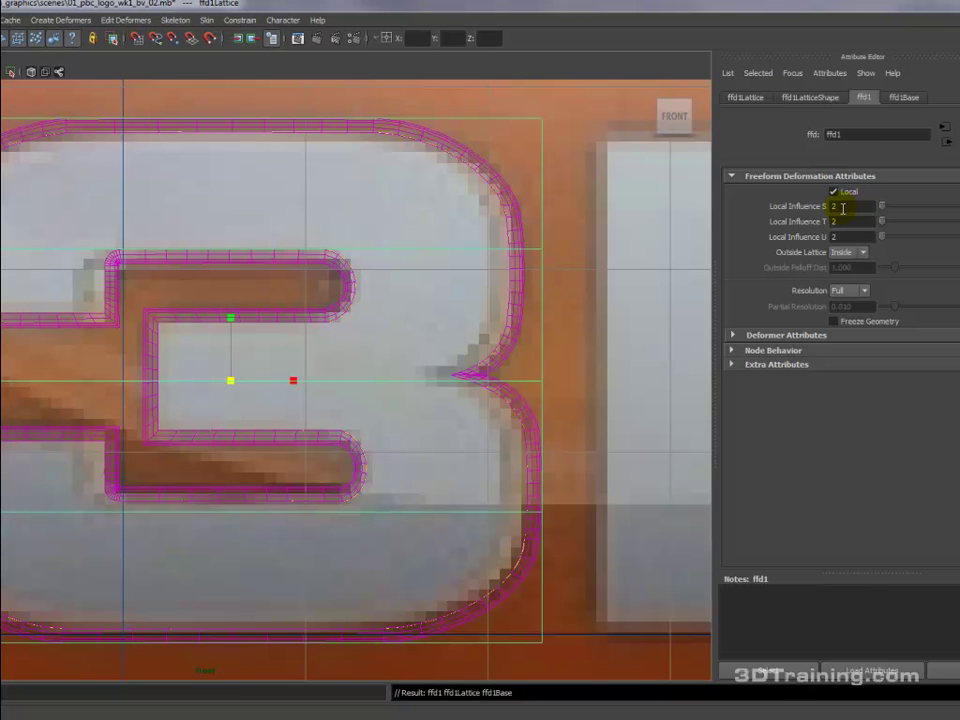
{"action": "left_click", "coordinate": [835, 98]}
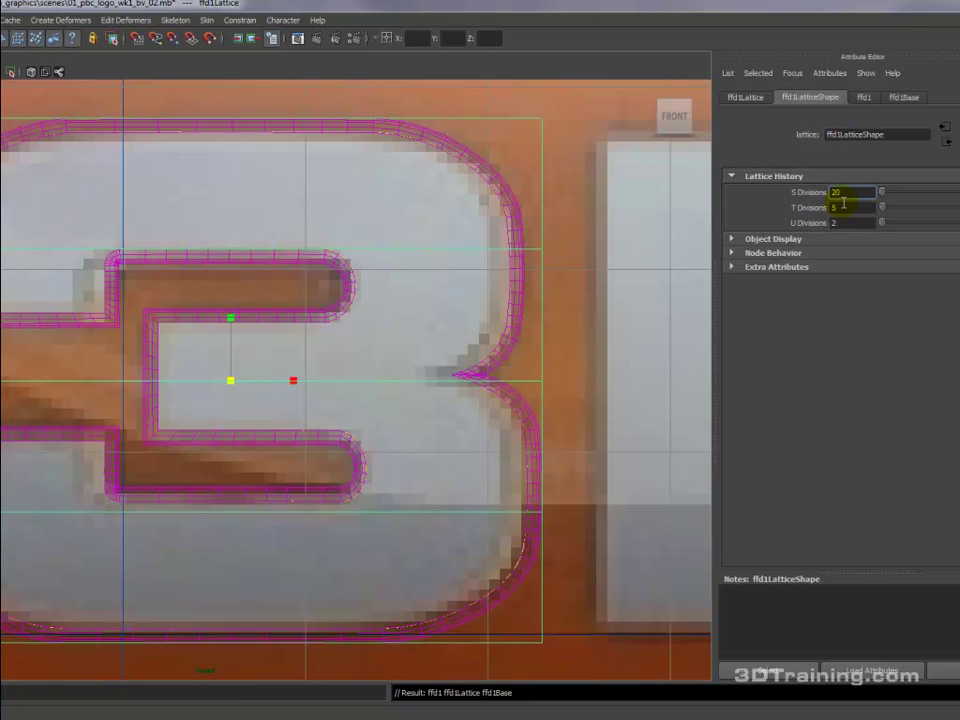
{"action": "key", "text": "Return"}
{"action": "double_click", "coordinate": [846, 208]}
{"action": "type", "text": "20"}
{"action": "key", "text": "Return"}
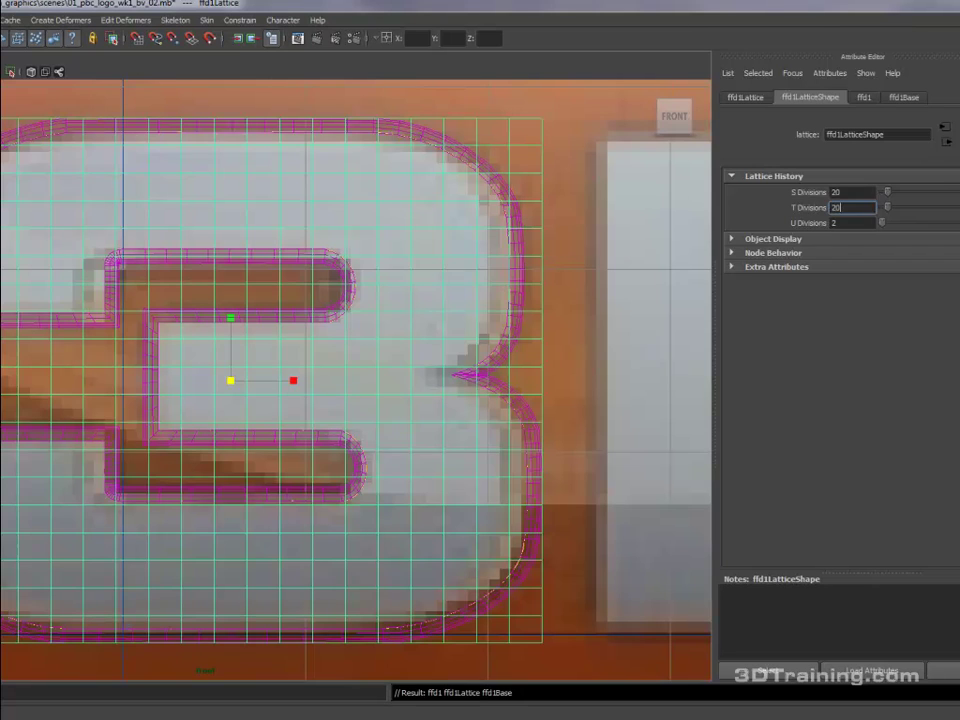
{"action": "right_click", "coordinate": [2, 321]}
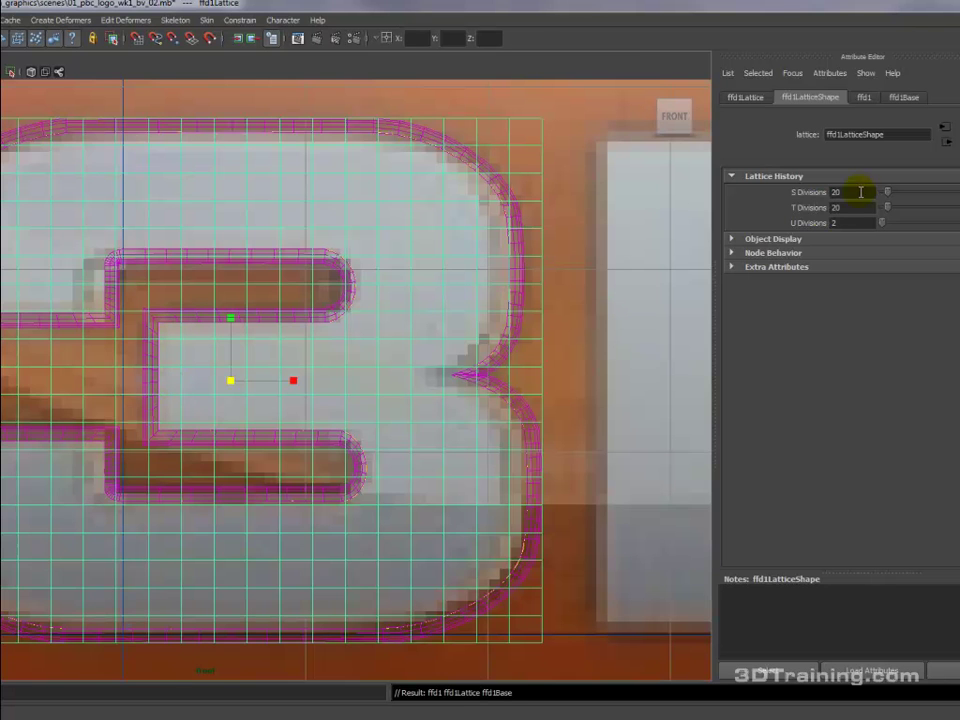
{"action": "key", "text": "Return"}
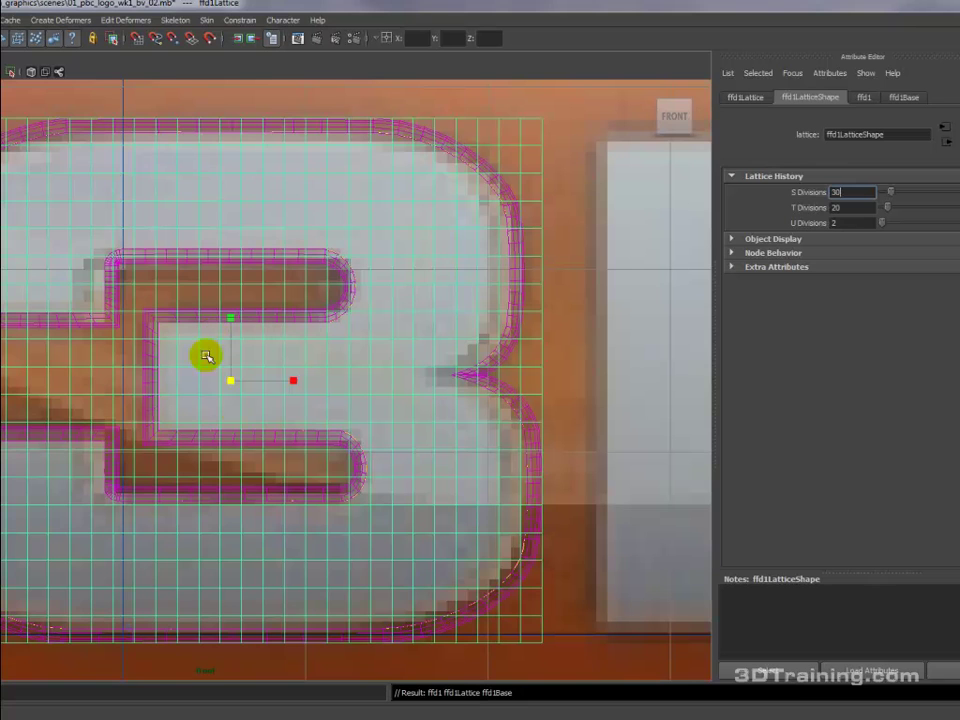
- Try to move the two rows of lattice points along the lower edge of the 3's upper arm slightly upward
{"action": "left_click", "coordinate": [121, 474]}
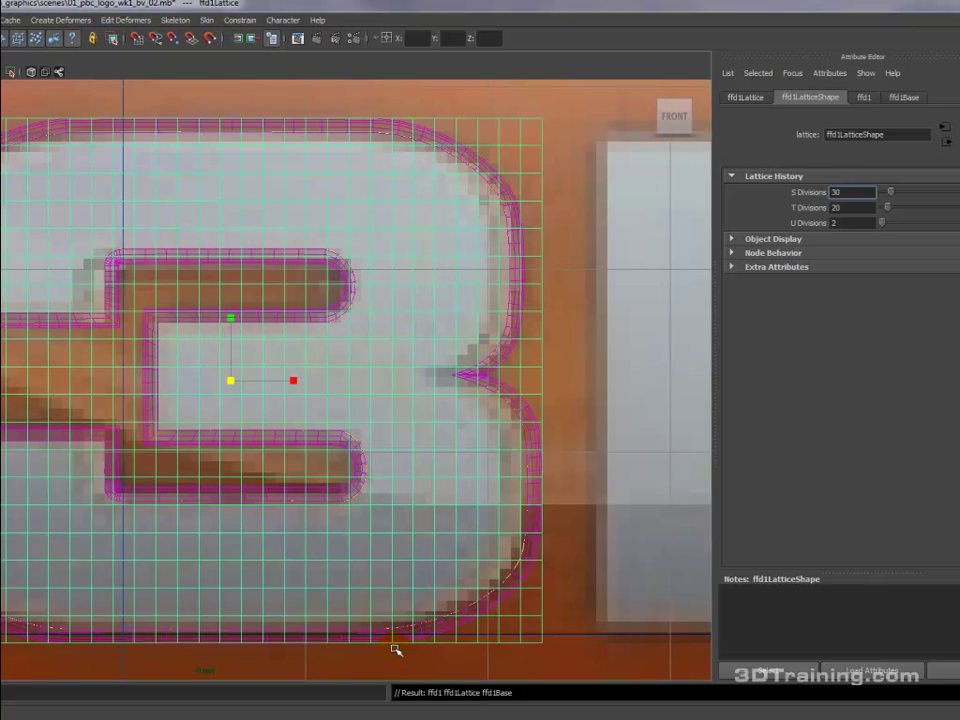
{"action": "right_click", "coordinate": [2, 364]}
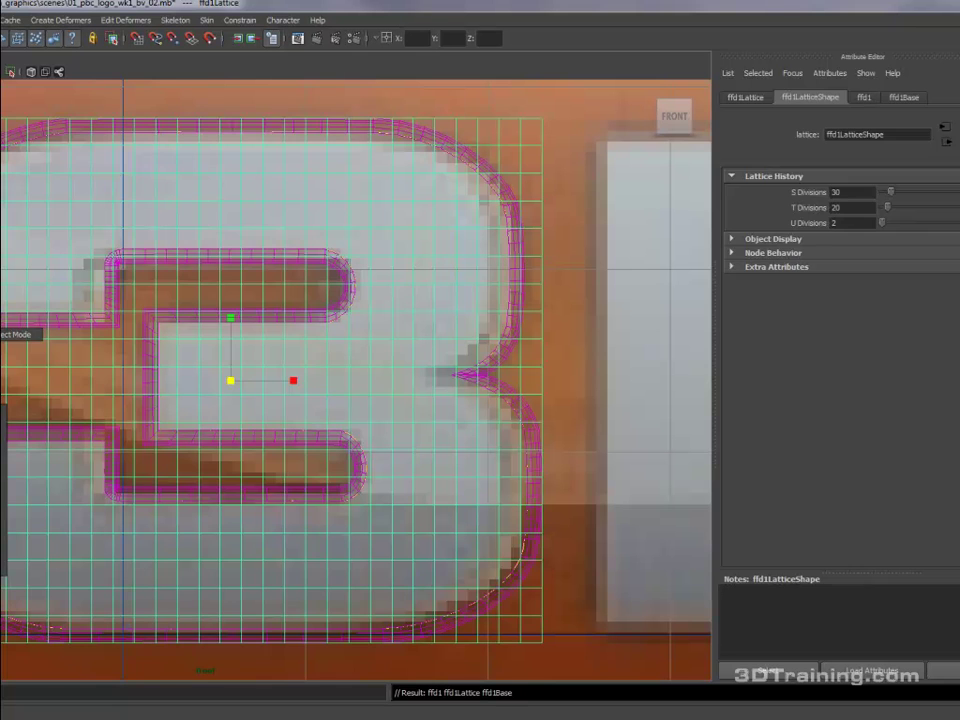
{"action": "right_click_drag", "start_coordinate": [2, 364], "coordinate": [2, 330]}
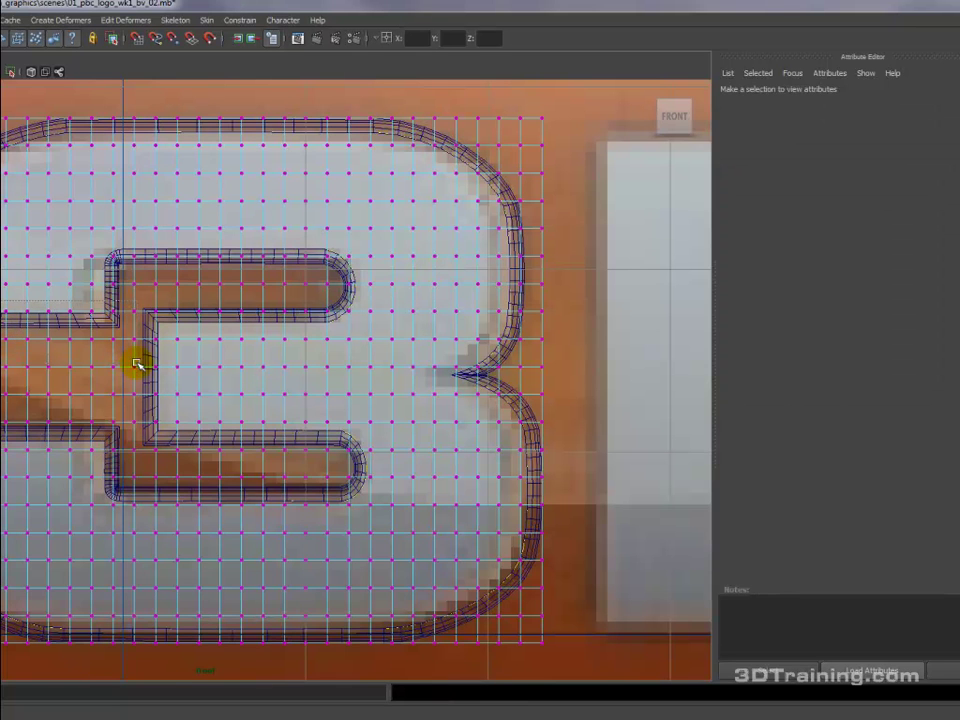
{"action": "left_click_drag", "start_coordinate": [137, 363], "coordinate": [135, 360]}
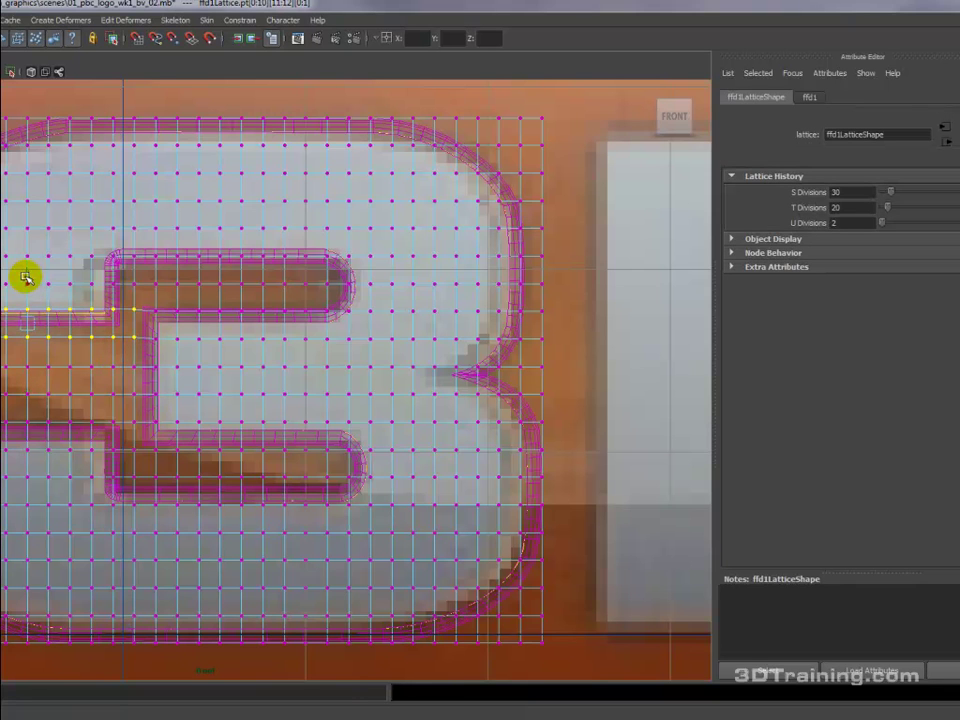
{"action": "left_click_drag", "start_coordinate": [26, 277], "coordinate": [27, 274]}
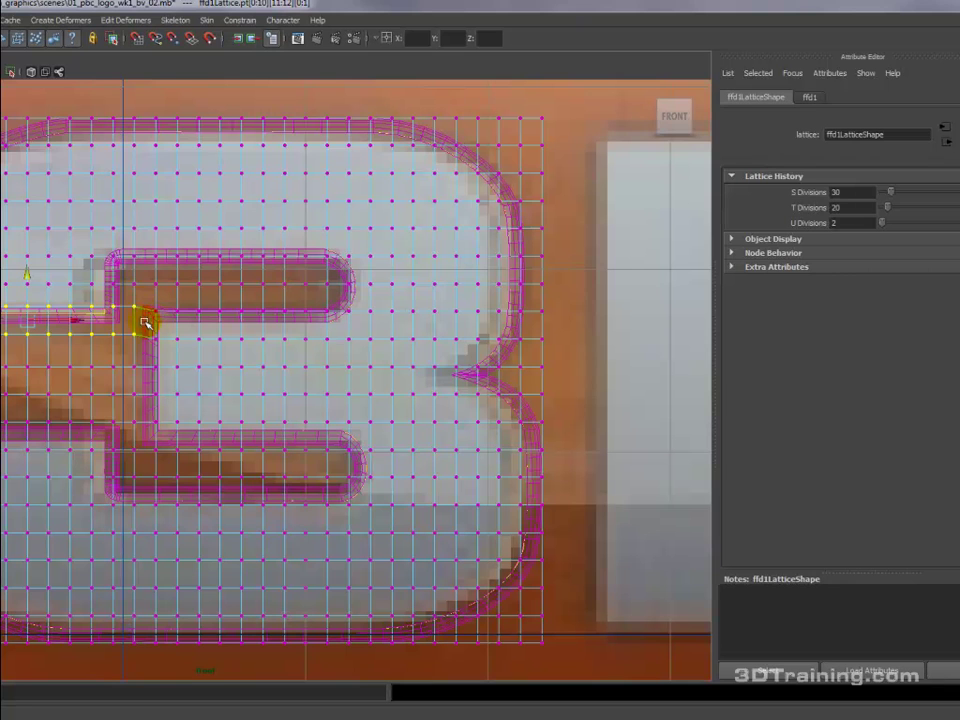
{"action": "key", "text": "ctrl+z"}
{"action": "key", "text": "ctrl+z"}
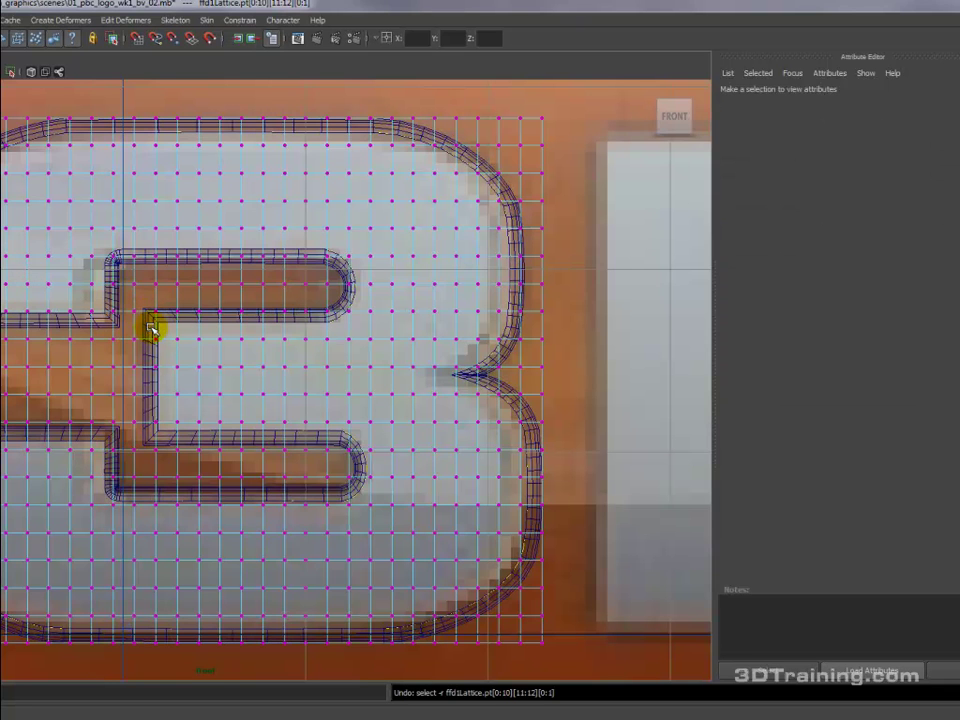
- Return the lattice to object mode, select it and set its S Divisions to 40
{"action": "right_click_drag", "start_coordinate": [527, 119], "coordinate": [572, 111]}
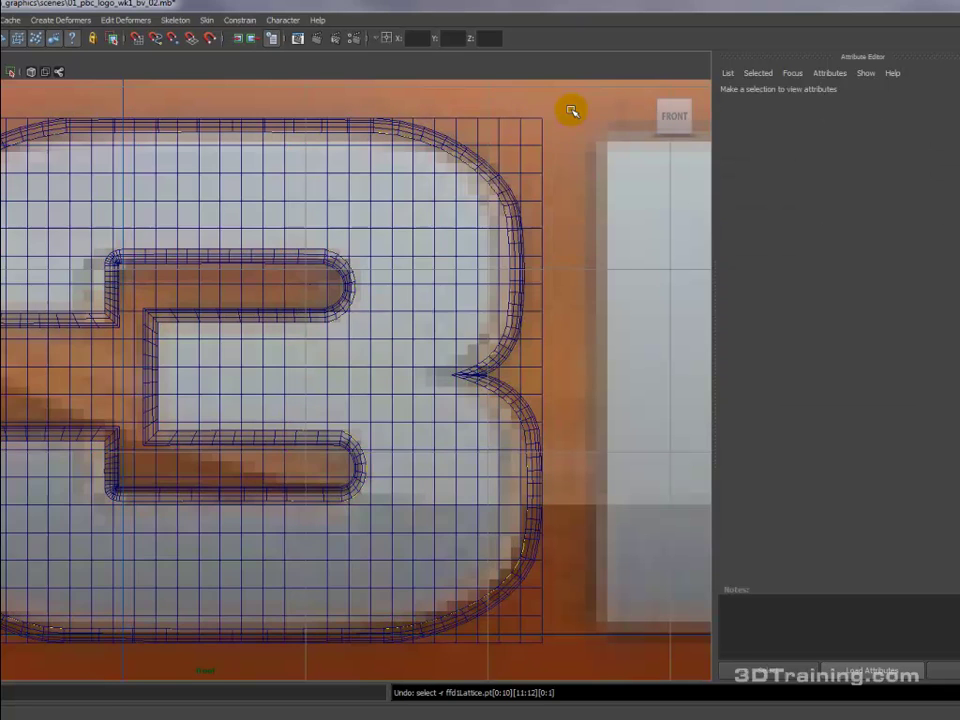
{"action": "left_click_drag", "start_coordinate": [515, 108], "coordinate": [572, 145]}
{"action": "left_click_drag", "start_coordinate": [850, 191], "coordinate": [790, 195]}
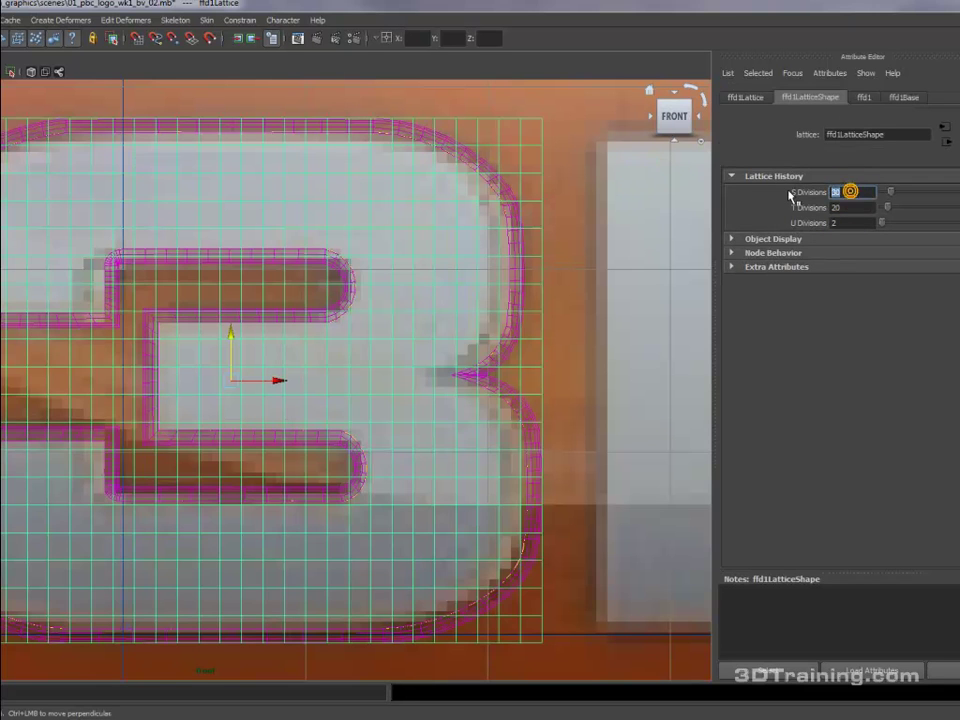
{"action": "type", "text": "40"}
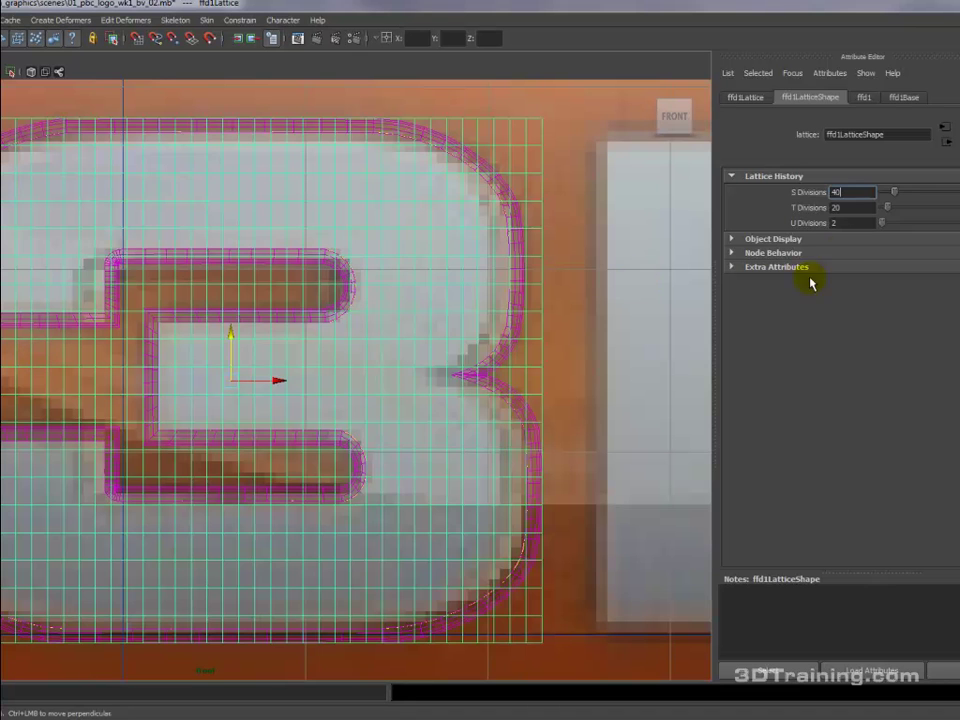
- Set the lattice's T Divisions to 30 and scale the whole lattice down slightly and uniformly around the 3
{"action": "double_click", "coordinate": [848, 207]}
{"action": "key", "text": "Return"}
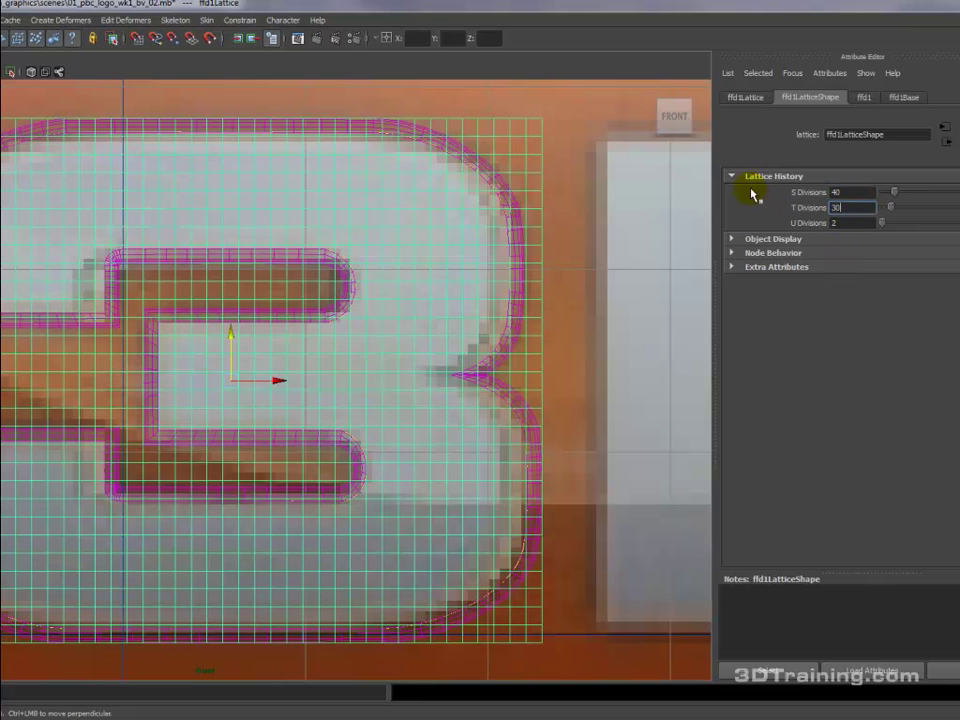
{"action": "middle_click_drag", "start_coordinate": [24, 358], "coordinate": [93, 360], "text": "alt"}
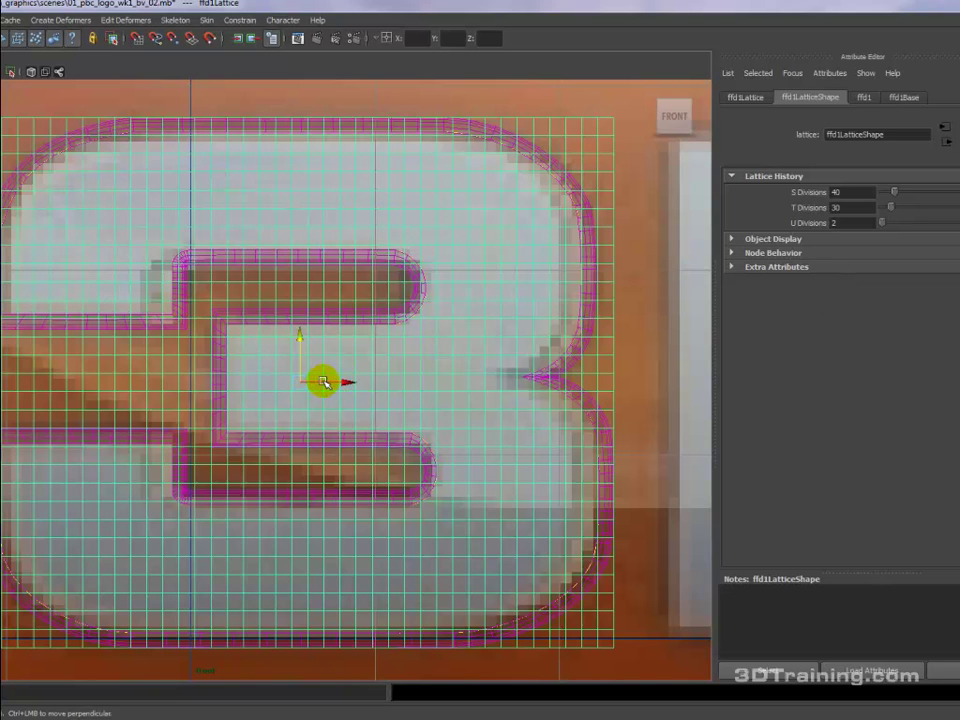
{"action": "key", "text": "r"}
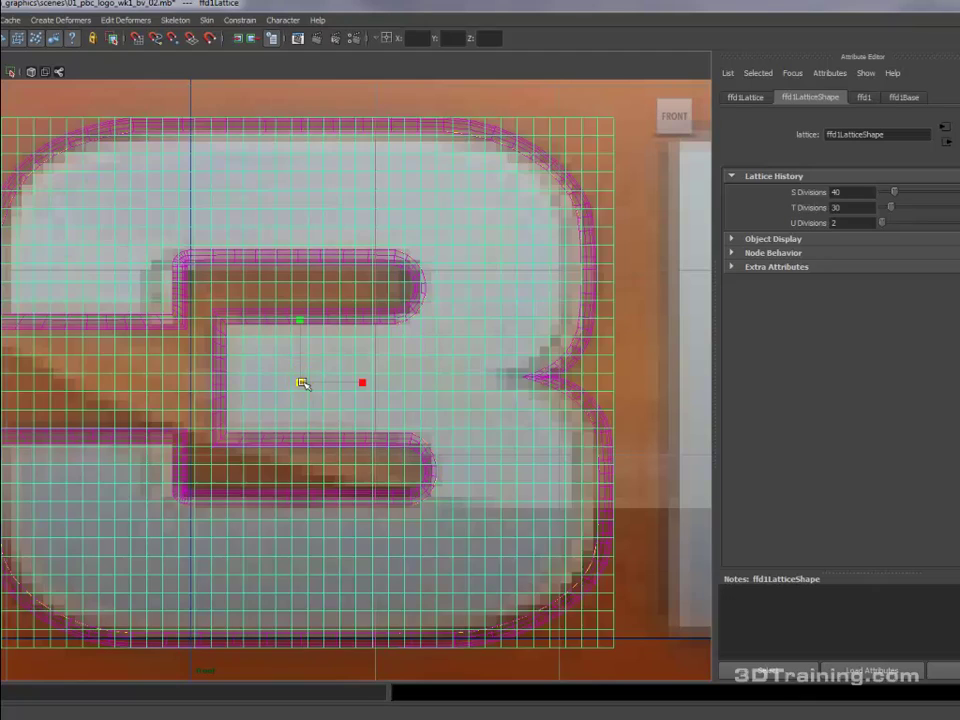
{"action": "left_click_drag", "start_coordinate": [302, 383], "coordinate": [281, 375]}
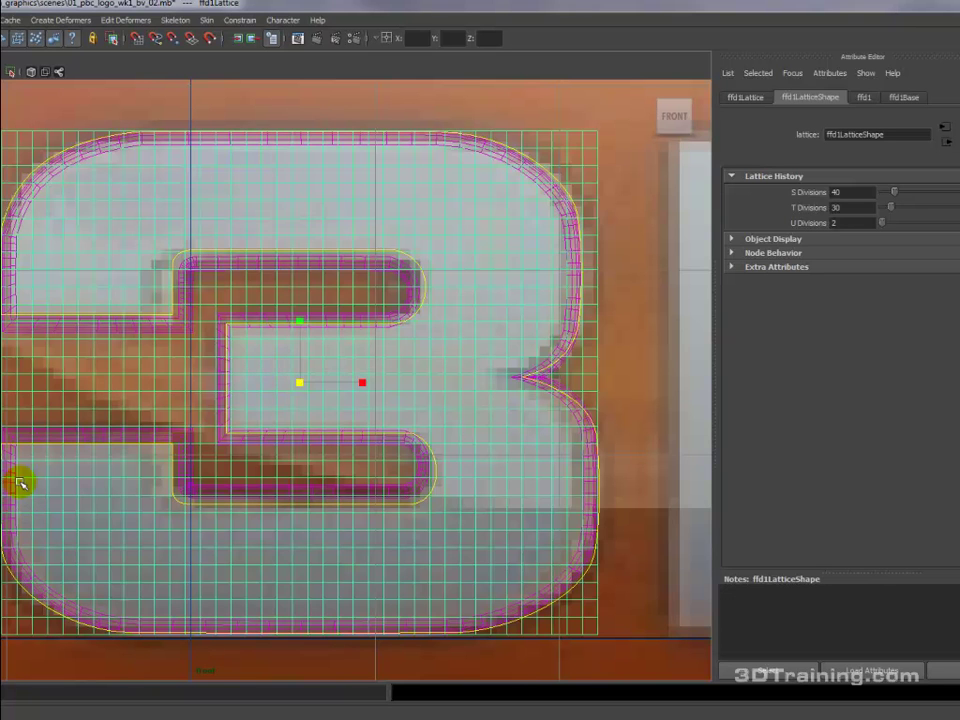
- Fine-tune the lattice's uniform scale so the outer edge of the beveled 3 matches the yellow traced curve
{"action": "left_click_drag", "start_coordinate": [302, 384], "coordinate": [305, 384]}
{"action": "left_click", "coordinate": [305, 384]}
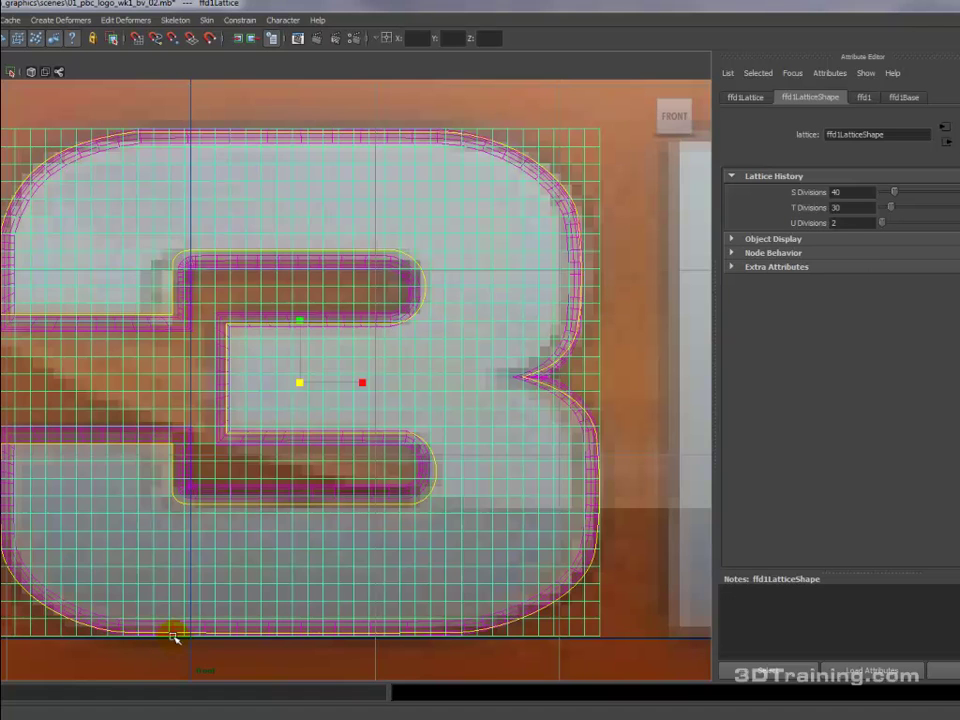
{"action": "left_click", "coordinate": [550, 415]}
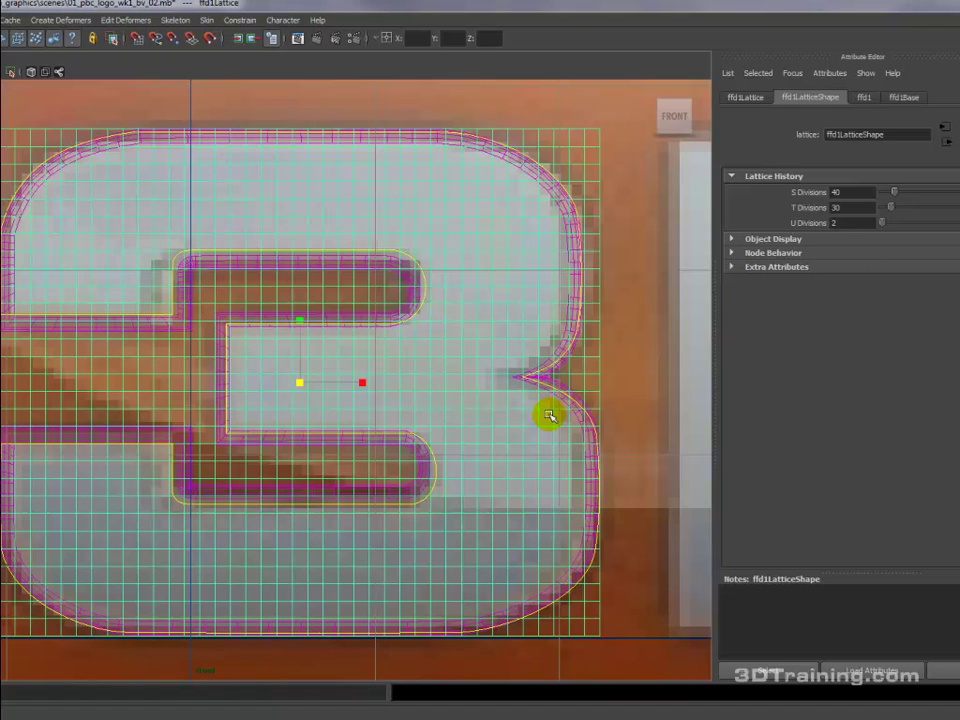
{"action": "left_click_drag", "start_coordinate": [300, 383], "coordinate": [296, 381]}
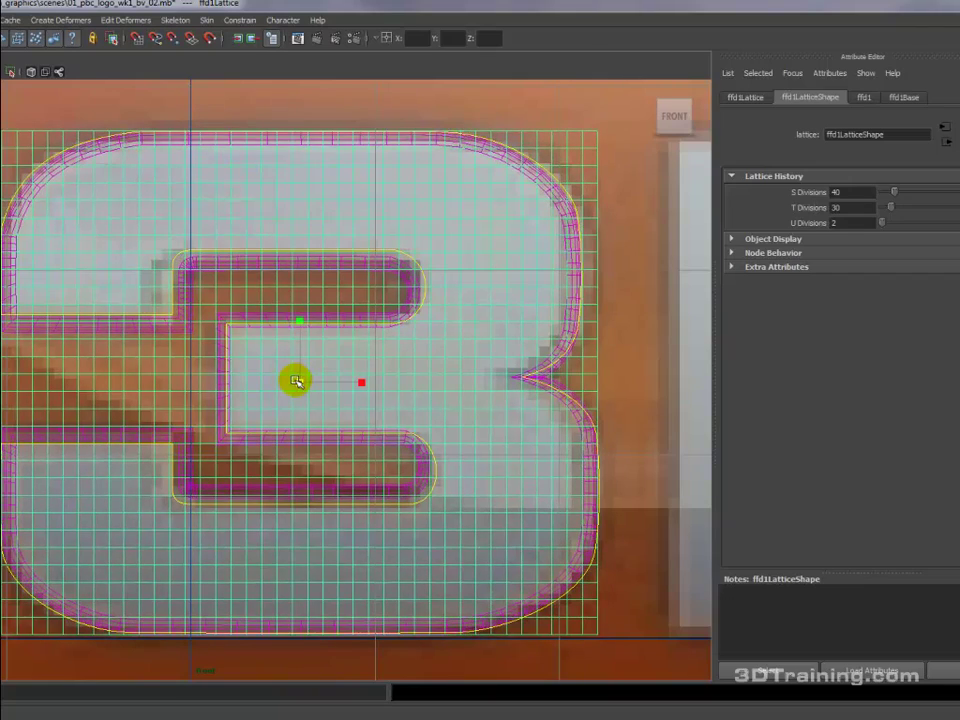
{"action": "scroll", "coordinate": [306, 467], "scroll_direction": "up", "scroll_amount": 1}
{"action": "middle_click_drag", "start_coordinate": [310, 449], "coordinate": [269, 443], "text": "alt"}
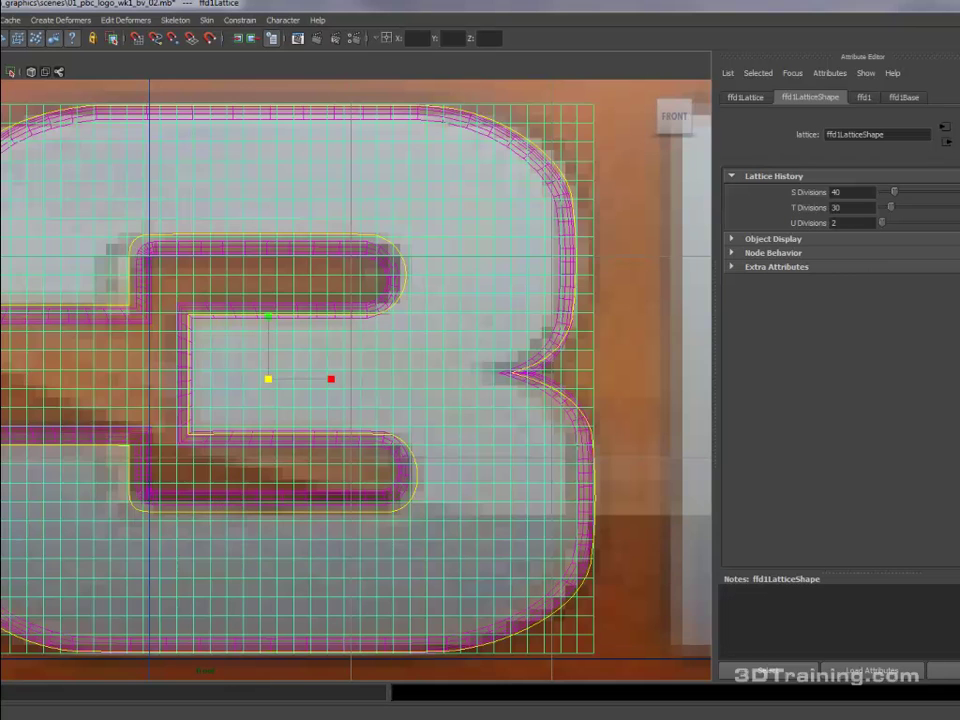
{"action": "left_click", "coordinate": [278, 380]}
{"action": "left_click_drag", "start_coordinate": [272, 381], "coordinate": [273, 380]}
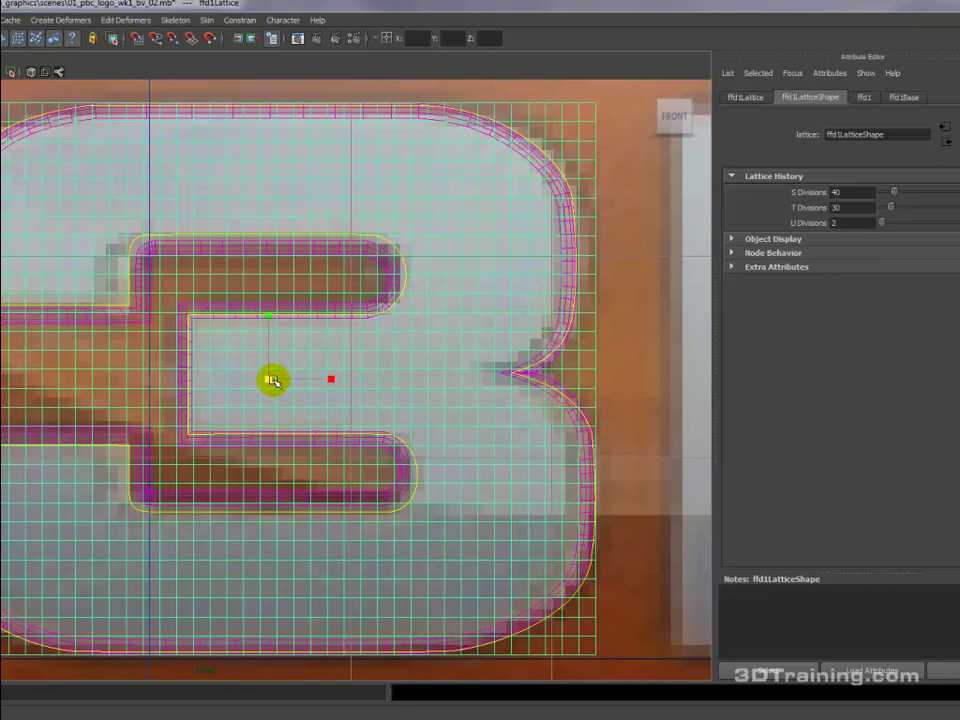
- In lattice point mode, scale the point rows along the facing edges of the 3's two left arms vertically apart
{"action": "middle_click_drag", "start_coordinate": [206, 423], "coordinate": [218, 434], "text": "alt"}
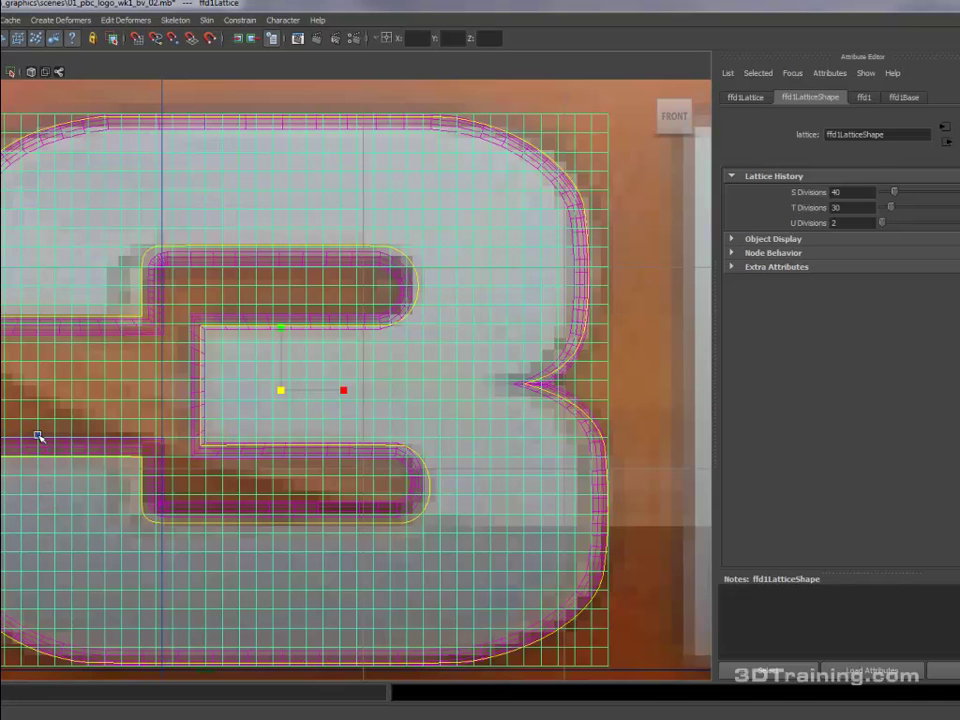
{"action": "right_click_drag", "start_coordinate": [38, 436], "coordinate": [66, 391]}
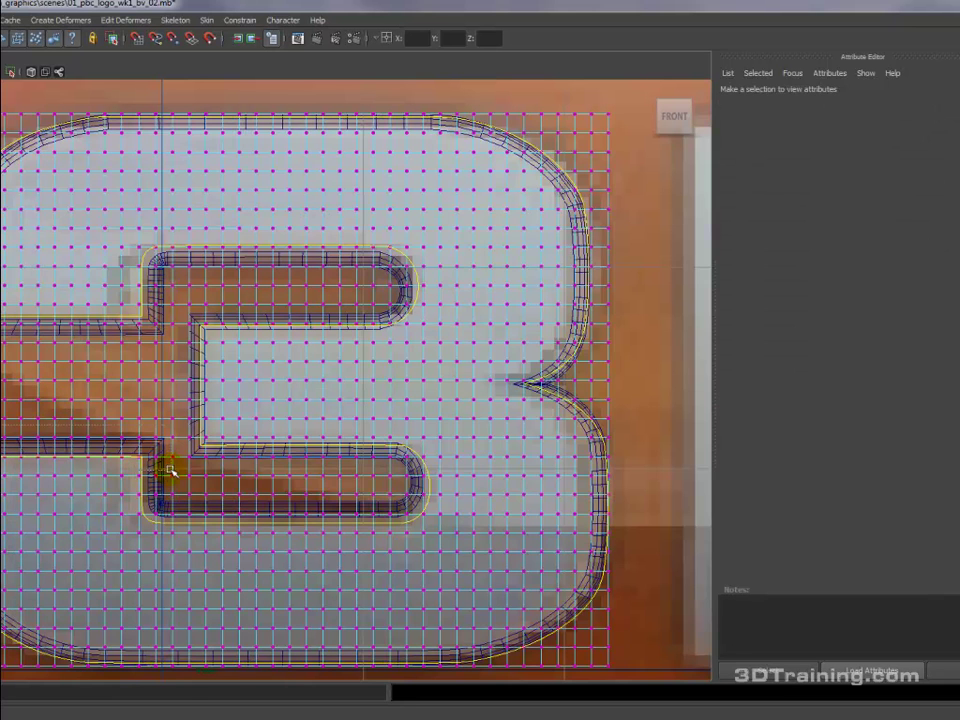
{"action": "left_click_drag", "start_coordinate": [176, 470], "coordinate": [174, 470]}
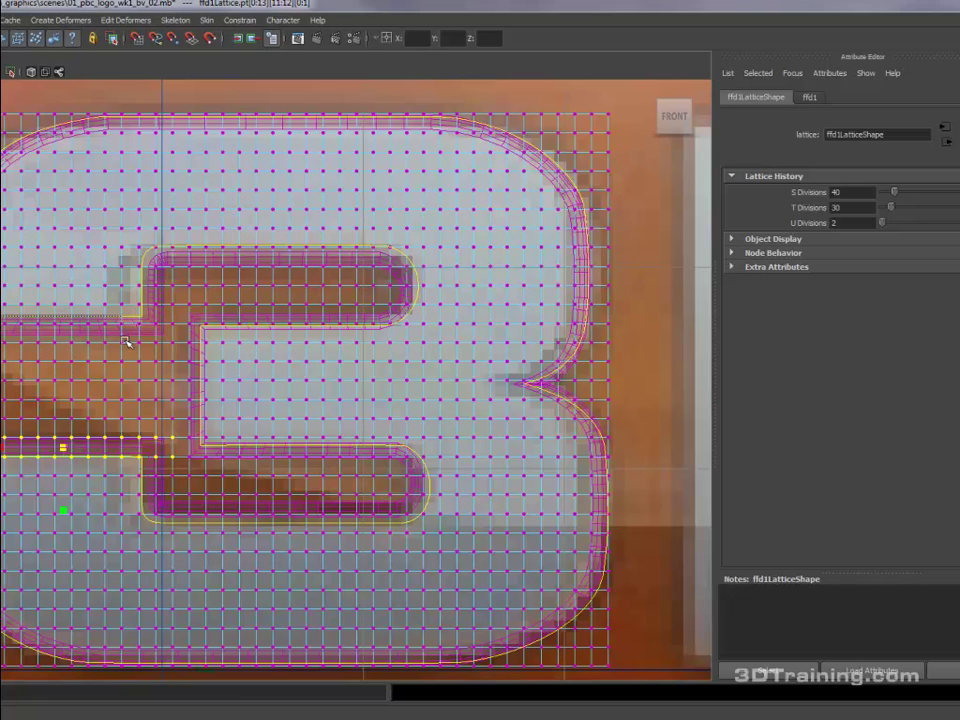
{"action": "left_click_drag", "start_coordinate": [177, 352], "coordinate": [177, 352], "text": "shift"}
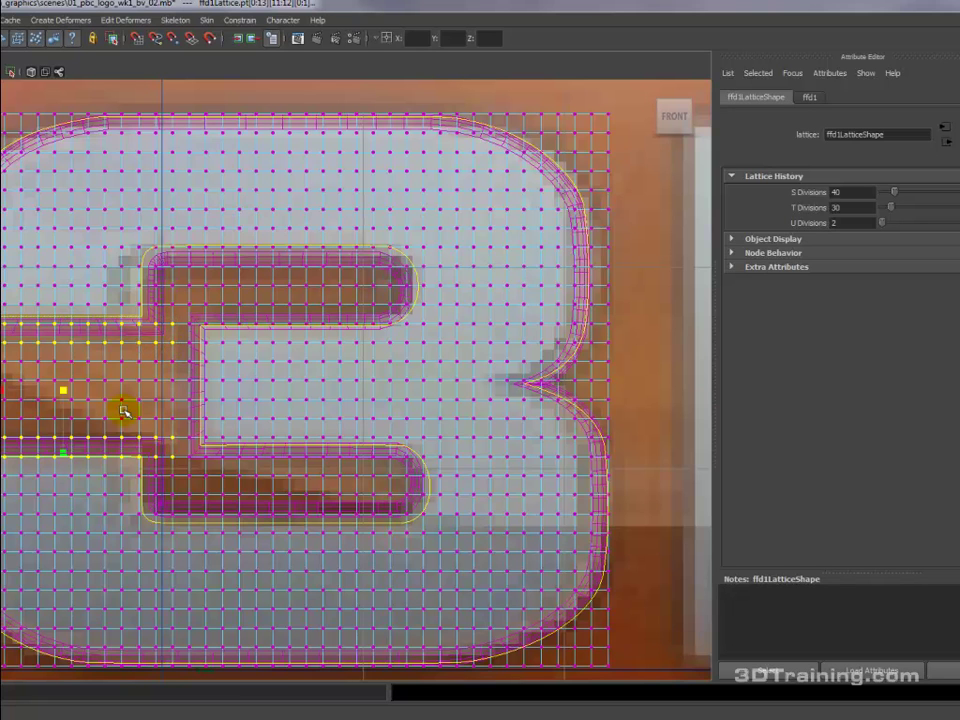
{"action": "left_click_drag", "start_coordinate": [64, 452], "coordinate": [64, 463]}
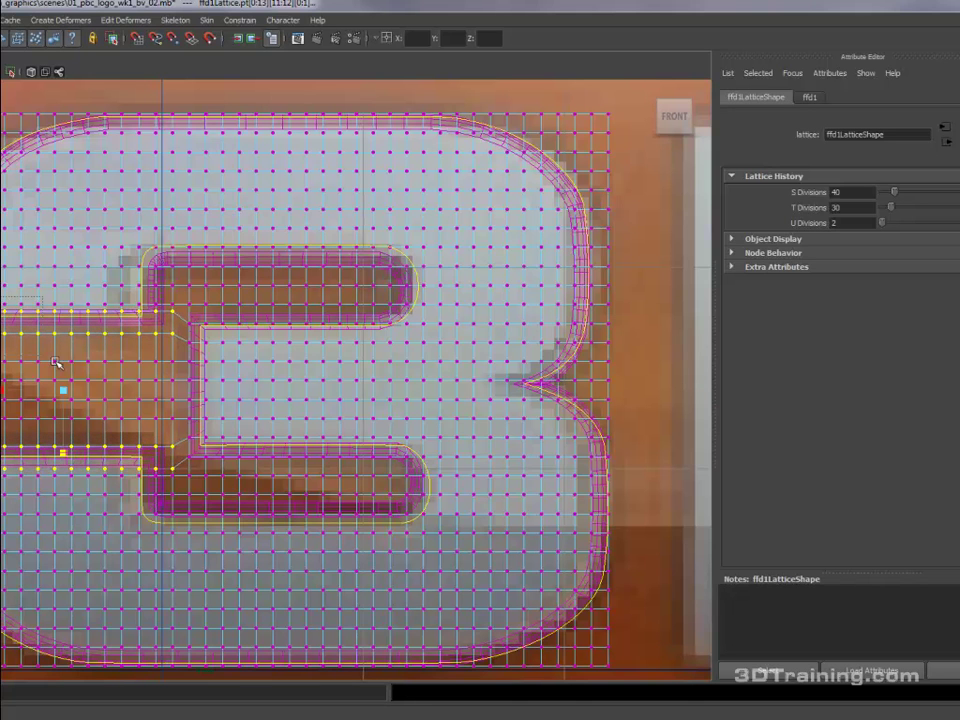
- Select three rows of lattice points along each facing edge of the left arms and scale them further apart vertically
{"action": "mouse_move", "coordinate": [171, 367]}
{"action": "left_mouse_down"}
{"action": "mouse_move", "coordinate": [182, 343]}
{"action": "mouse_move", "coordinate": [174, 352]}
{"action": "left_mouse_up"}
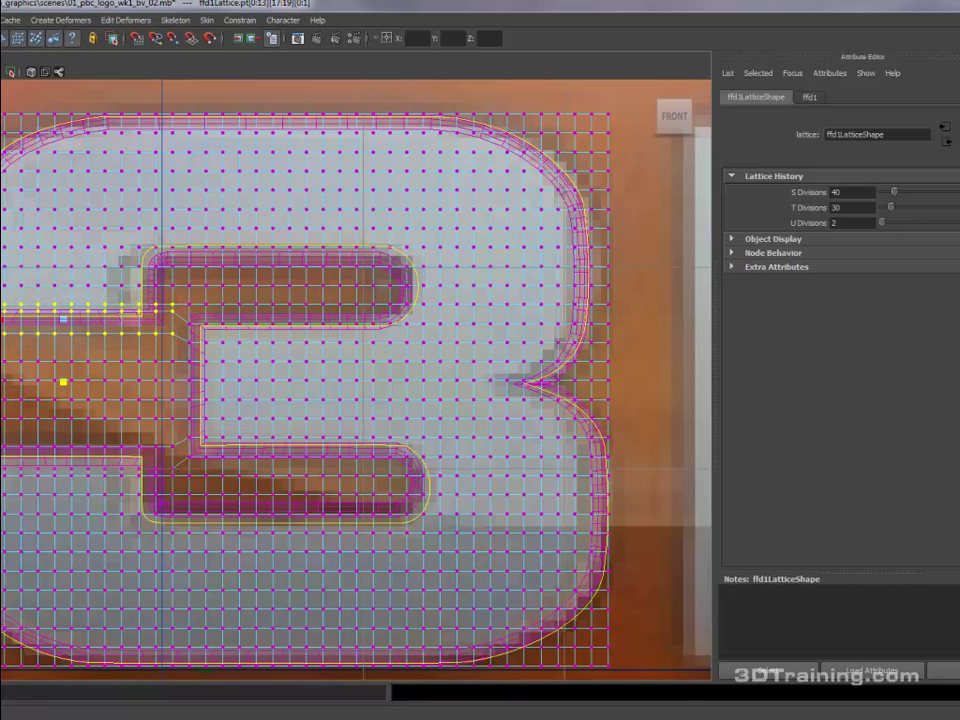
{"action": "left_click_drag", "start_coordinate": [174, 482], "coordinate": [176, 488], "text": "shift"}
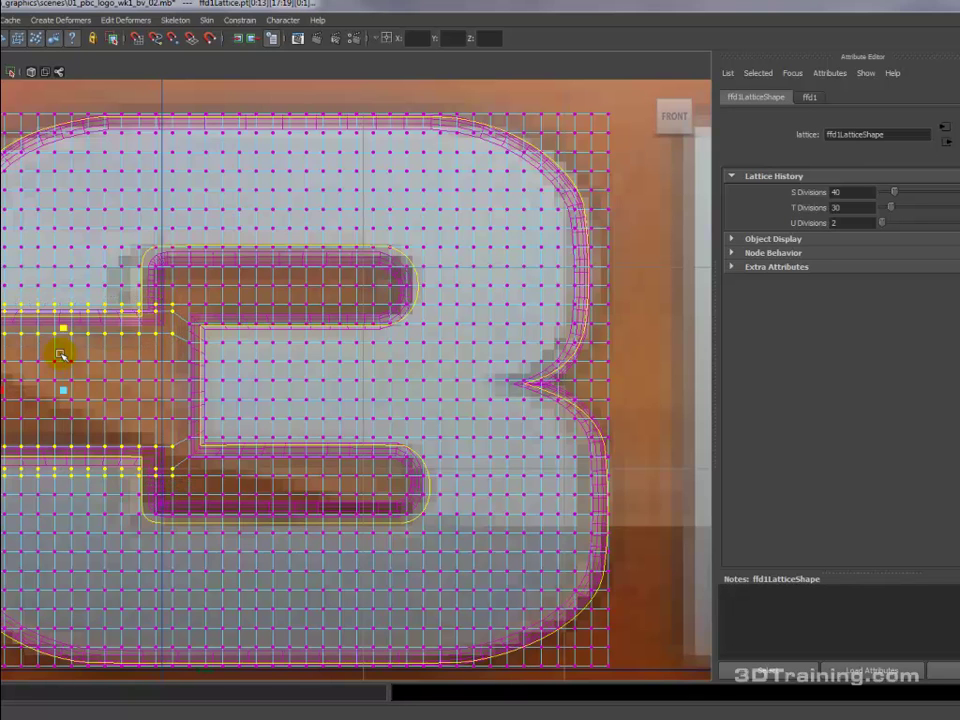
{"action": "left_click_drag", "start_coordinate": [61, 328], "coordinate": [62, 320]}
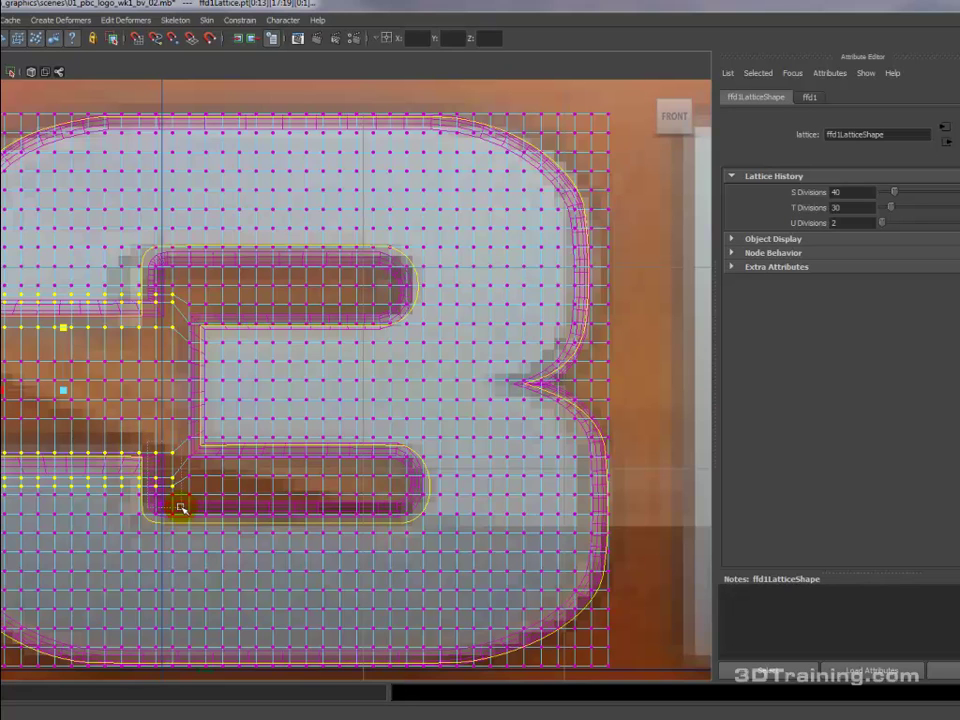
- Move the two columns of lattice points at the right ends of both left arms slightly left
{"action": "left_click_drag", "start_coordinate": [178, 520], "coordinate": [176, 514]}
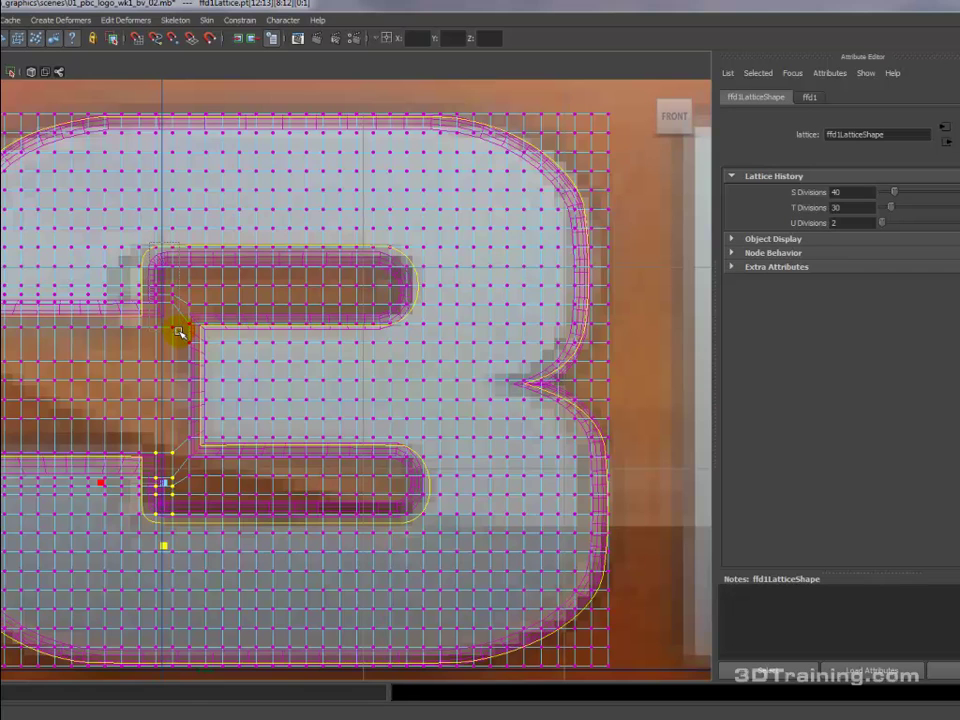
{"action": "left_click_drag", "start_coordinate": [178, 331], "coordinate": [180, 331], "text": "shift"}
{"action": "key", "text": "w"}
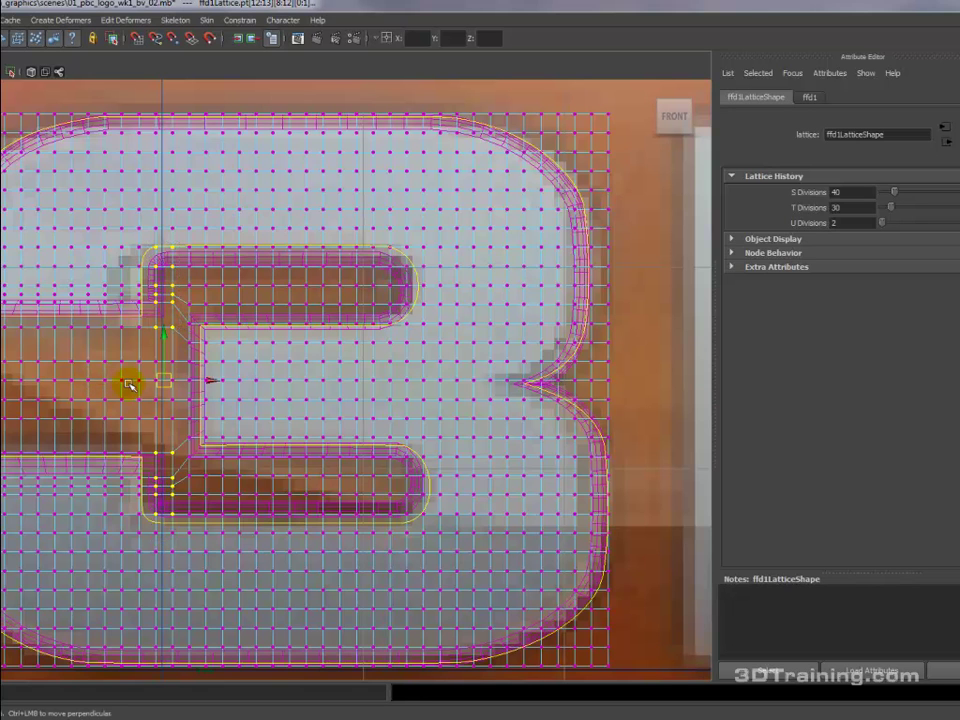
{"action": "left_click_drag", "start_coordinate": [212, 381], "coordinate": [202, 380]}
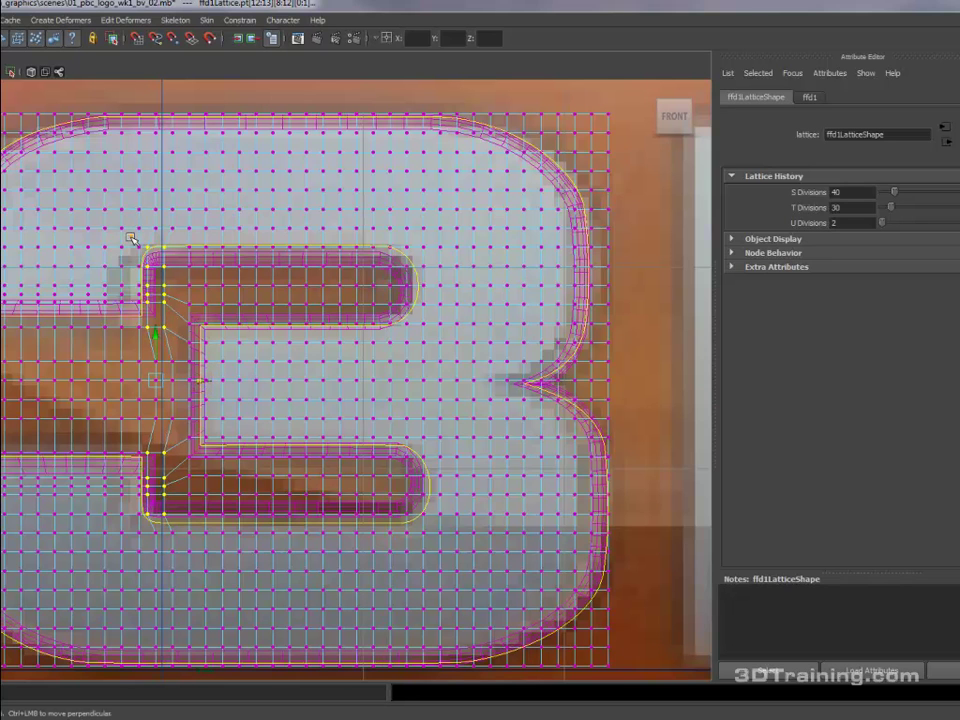
- Select three columns of lattice points at the ends of both left arms and move them further left onto the traced curve
{"action": "left_click_drag", "start_coordinate": [172, 333], "coordinate": [171, 336]}
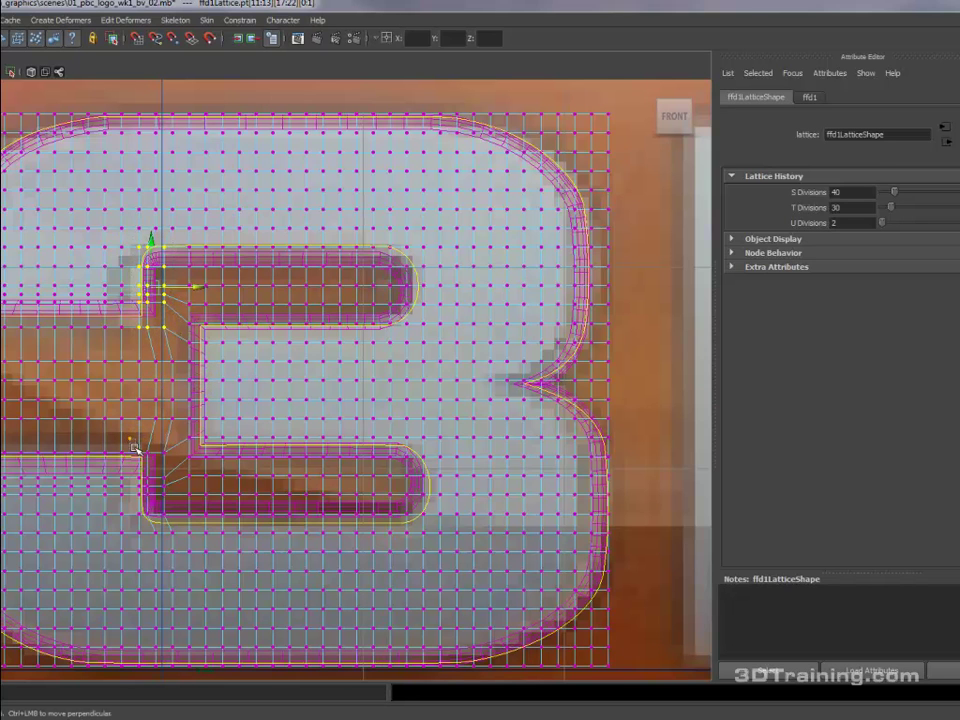
{"action": "left_click_drag", "start_coordinate": [135, 447], "coordinate": [171, 516], "text": "shift"}
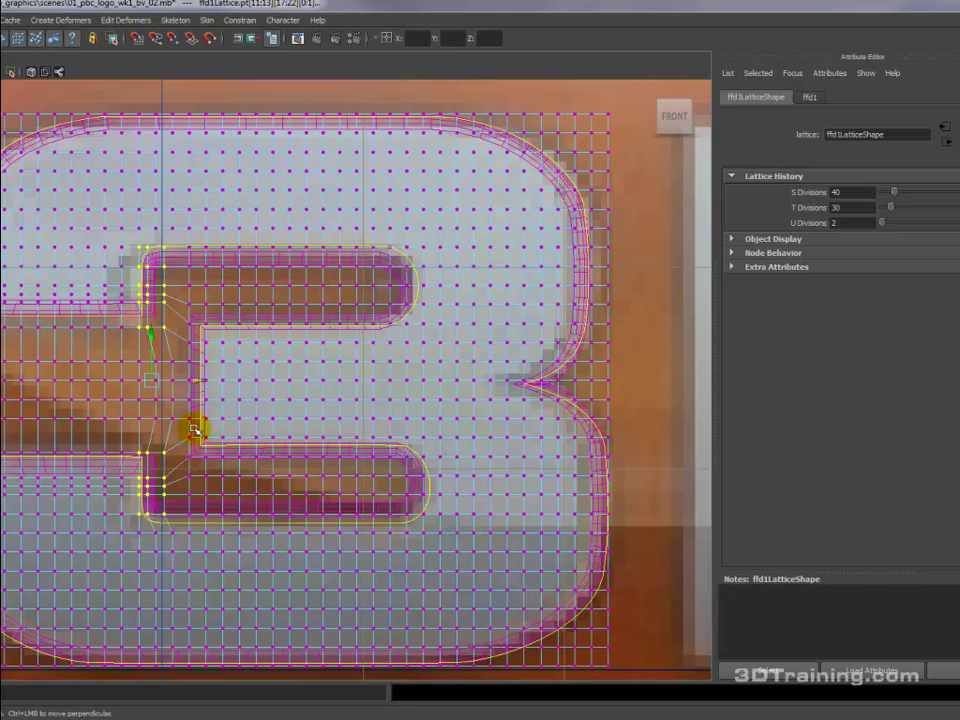
{"action": "left_click_drag", "start_coordinate": [197, 381], "coordinate": [184, 377]}
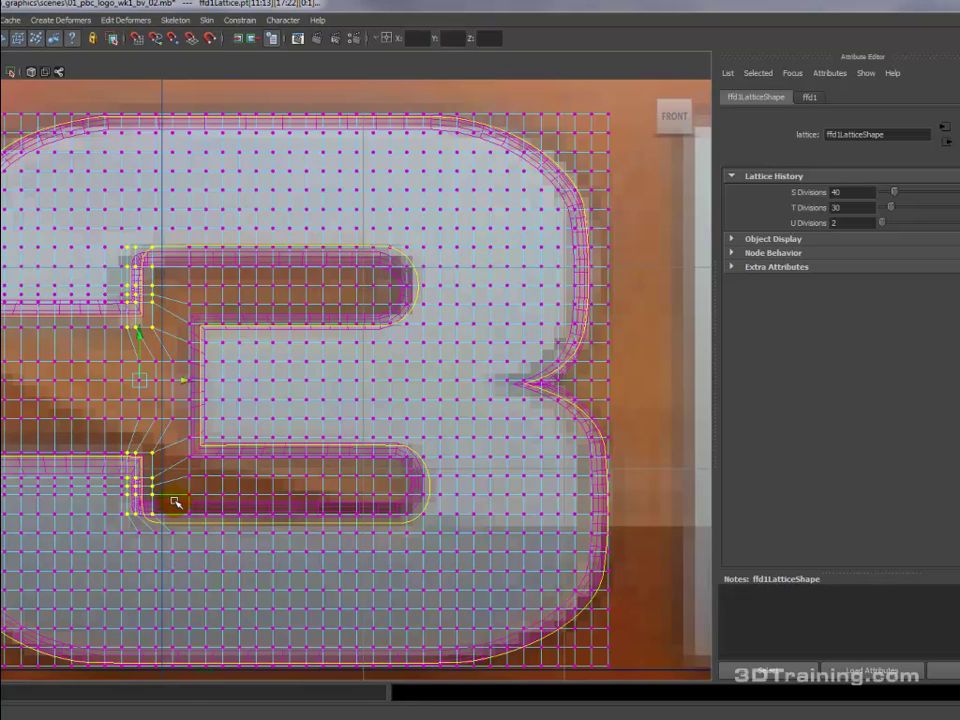
- Move the lattice points along the lower slot's bottom edge, including its left corner points, down to the traced curve
{"action": "left_click_drag", "start_coordinate": [148, 490], "coordinate": [443, 531]}
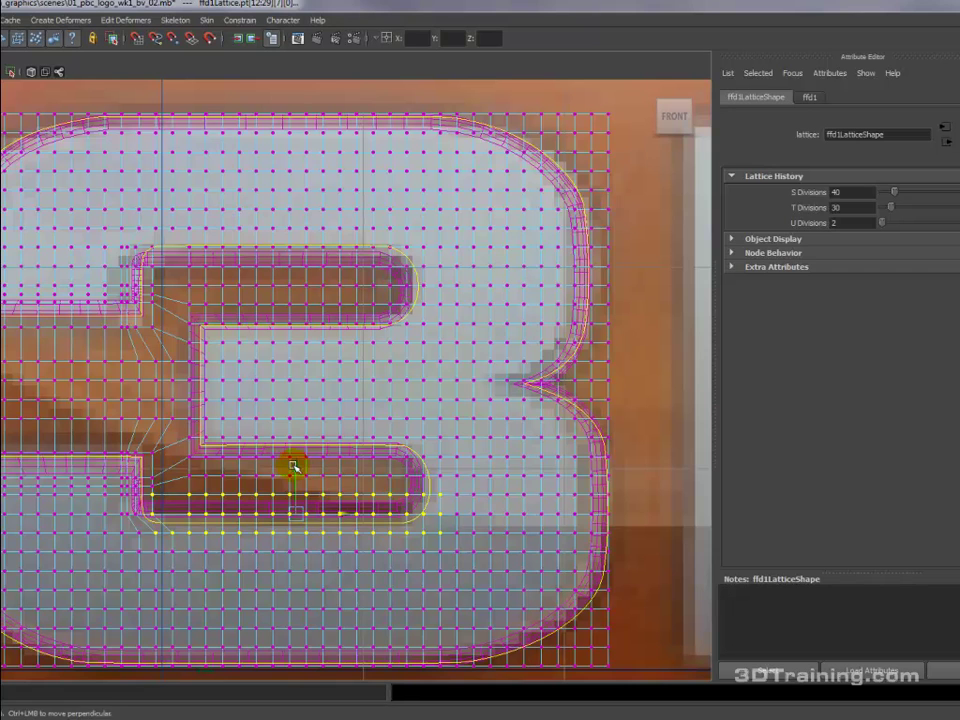
{"action": "left_click_drag", "start_coordinate": [295, 466], "coordinate": [296, 475]}
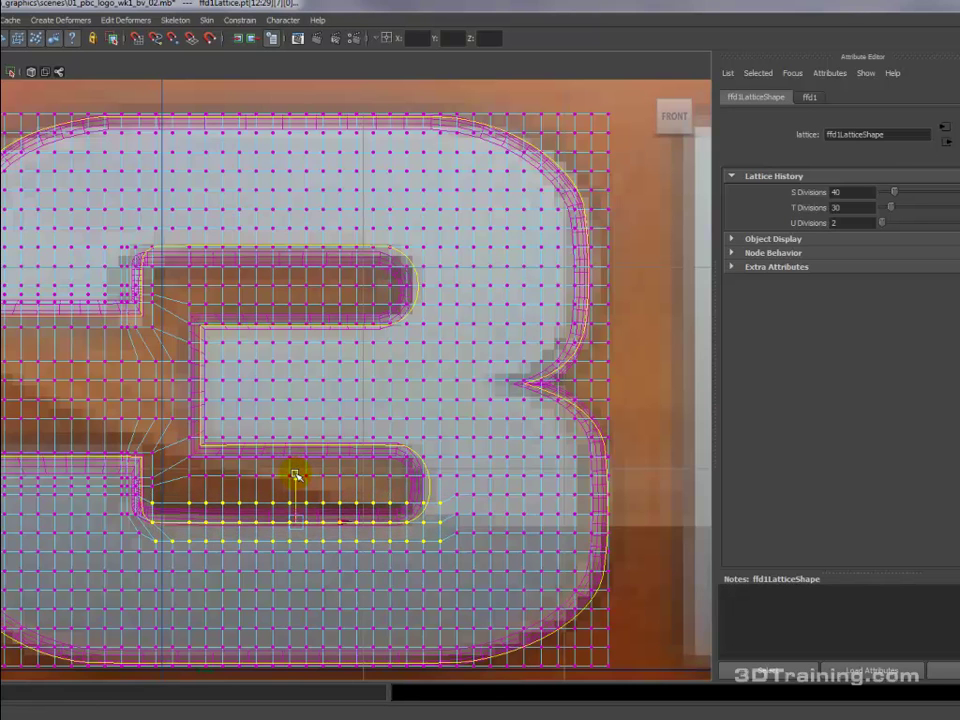
{"action": "key", "text": "ctrl+z"}
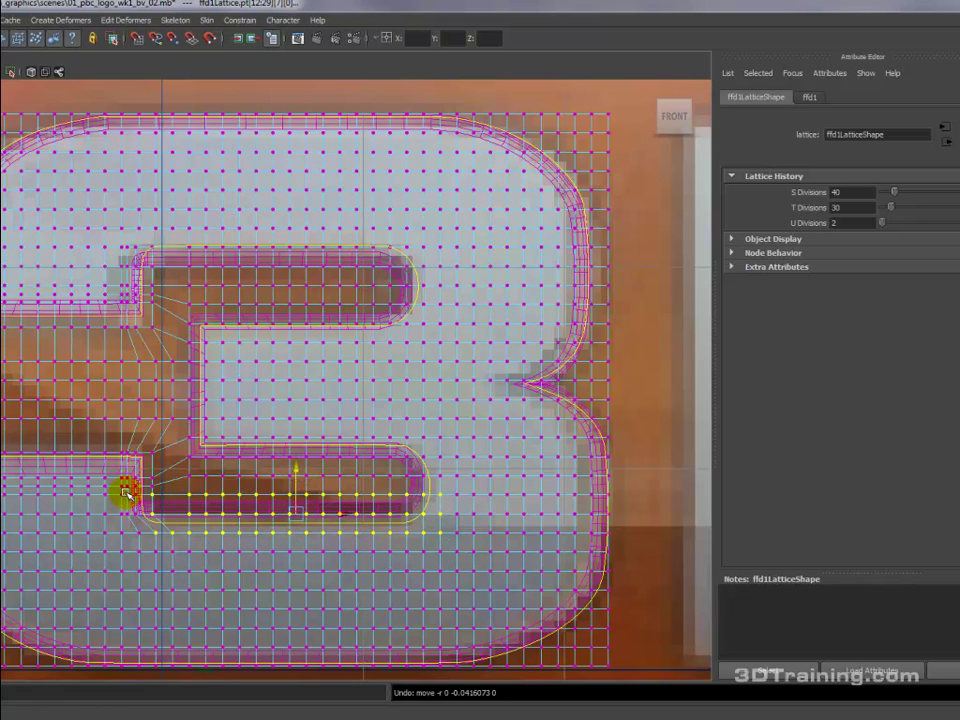
{"action": "left_click_drag", "start_coordinate": [124, 490], "coordinate": [158, 523], "text": "shift"}
{"action": "left_click_drag", "start_coordinate": [280, 466], "coordinate": [284, 481]}
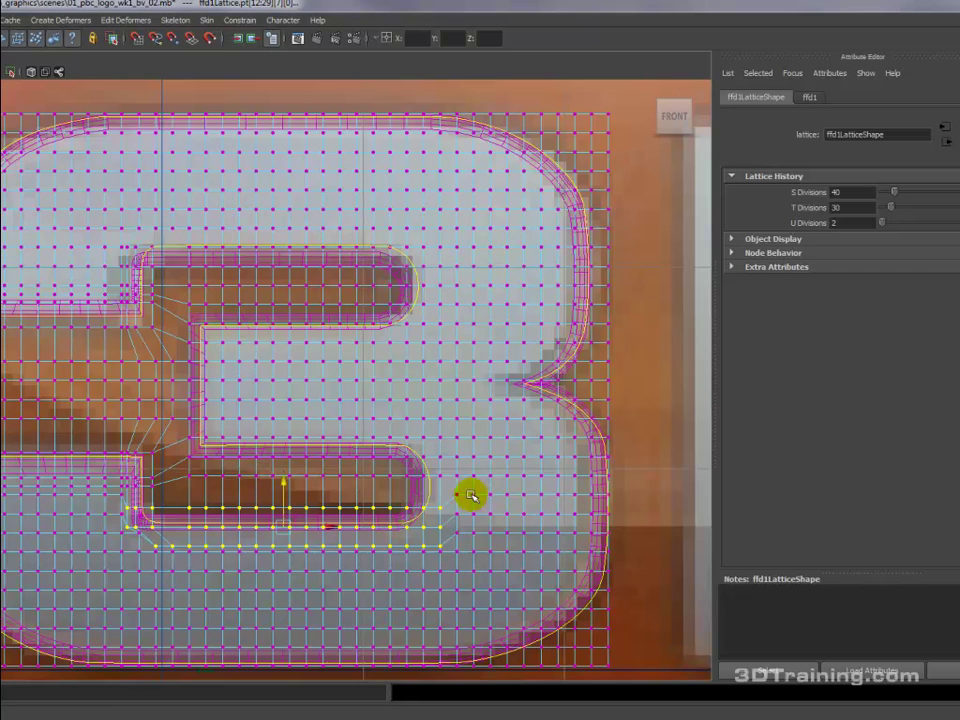
- Move the lattice points at the lower slot's rounded end to the right and its bottom-edge points slightly further down
{"action": "left_click_drag", "start_coordinate": [398, 432], "coordinate": [432, 536]}
{"action": "left_click_drag", "start_coordinate": [463, 485], "coordinate": [483, 483]}
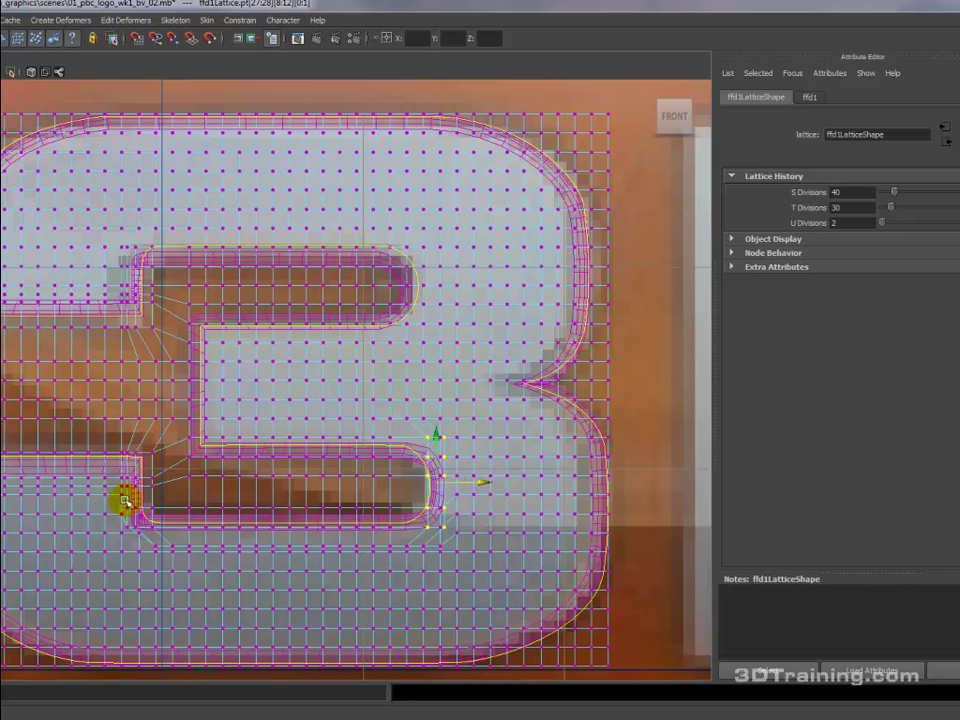
{"action": "left_click_drag", "start_coordinate": [125, 500], "coordinate": [463, 542]}
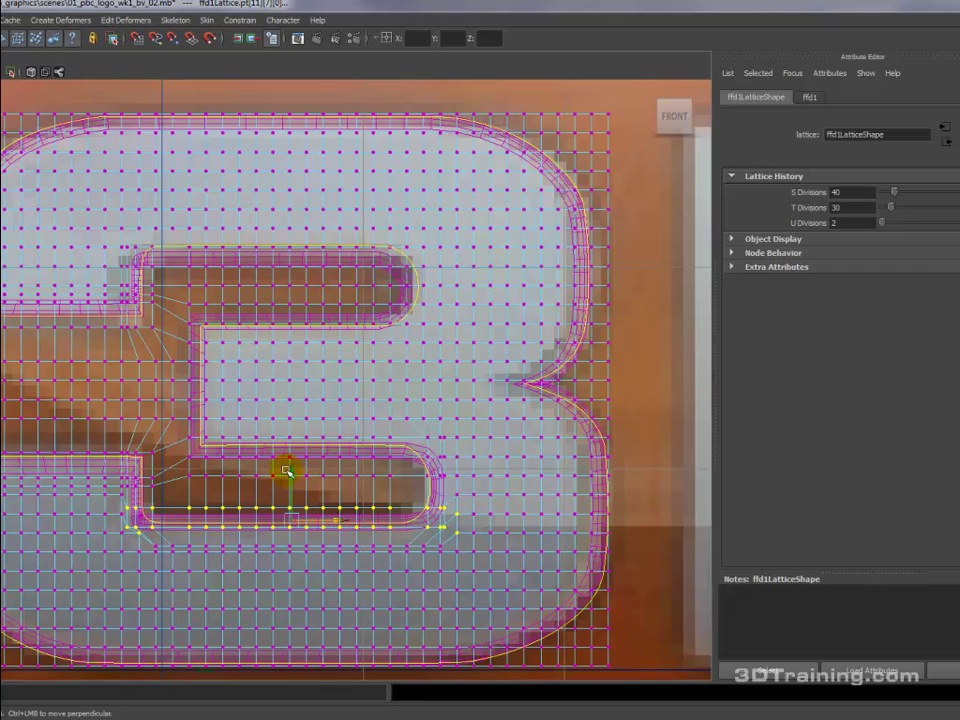
{"action": "left_click_drag", "start_coordinate": [287, 470], "coordinate": [290, 482]}
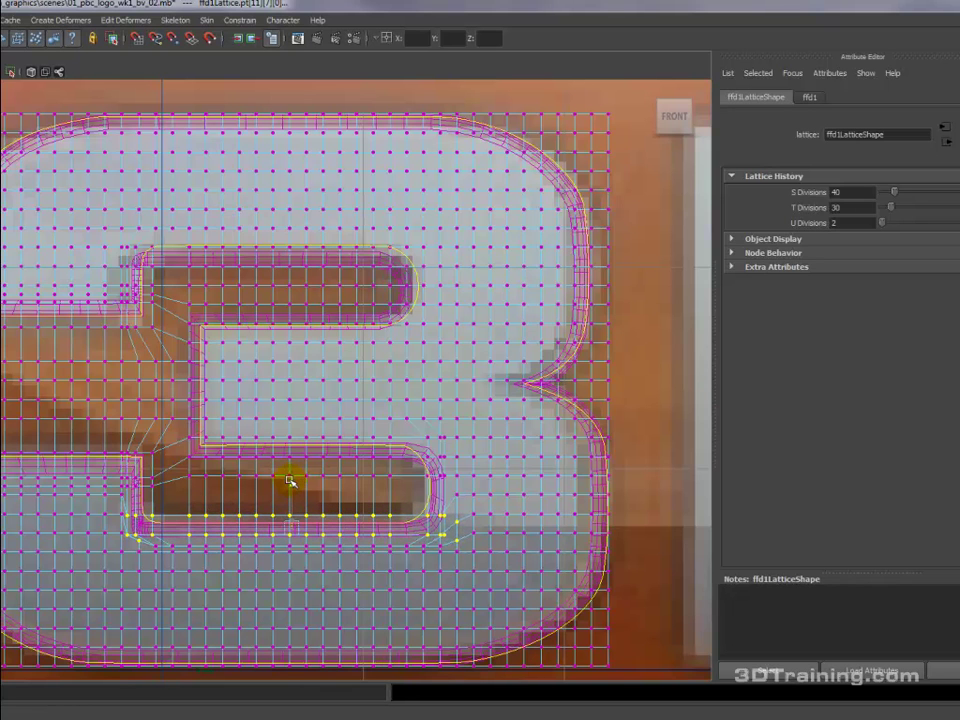
- Try to shift the lattice points at the lower slot's bottom-left corner slightly sideways
{"action": "left_click", "coordinate": [131, 514], "text": "shift"}
{"action": "left_click_drag", "start_coordinate": [123, 511], "coordinate": [181, 527]}
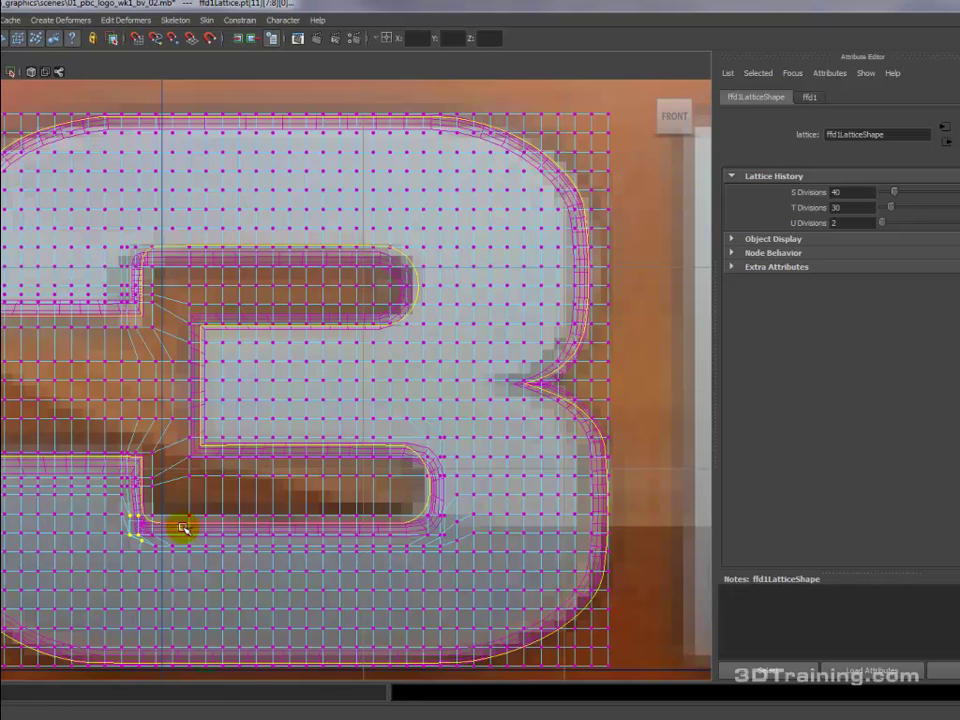
{"action": "key", "text": "ctrl+z"}
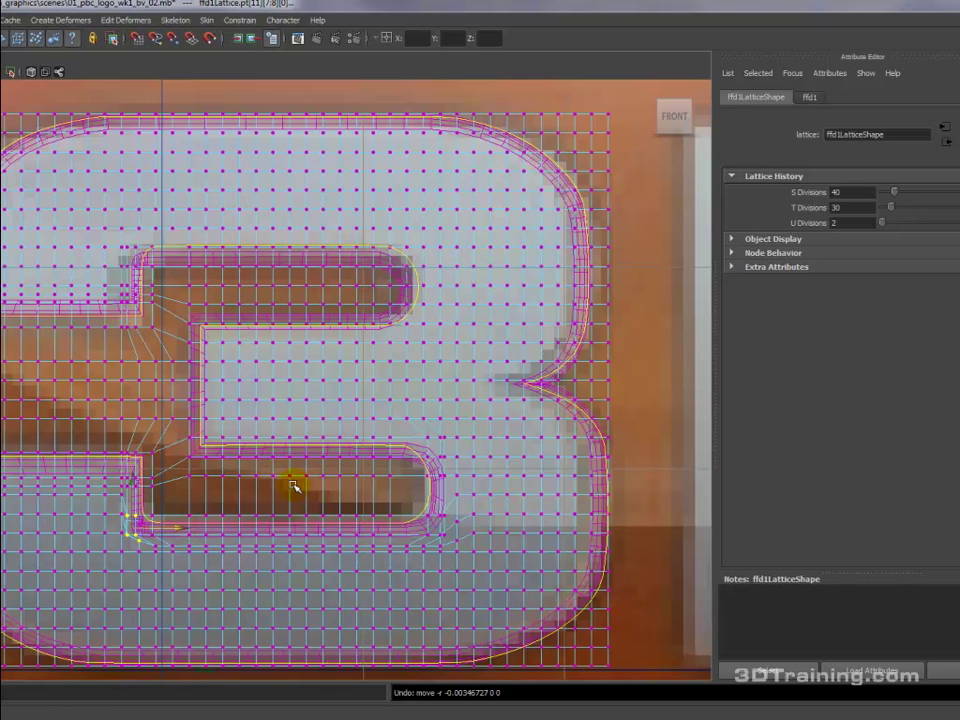
- Select the lattice points along the middle arm's upper and lower edges and scale them vertically together until the edges meet the traced curve
{"action": "middle_click_drag", "start_coordinate": [243, 462], "coordinate": [249, 483], "text": "alt"}
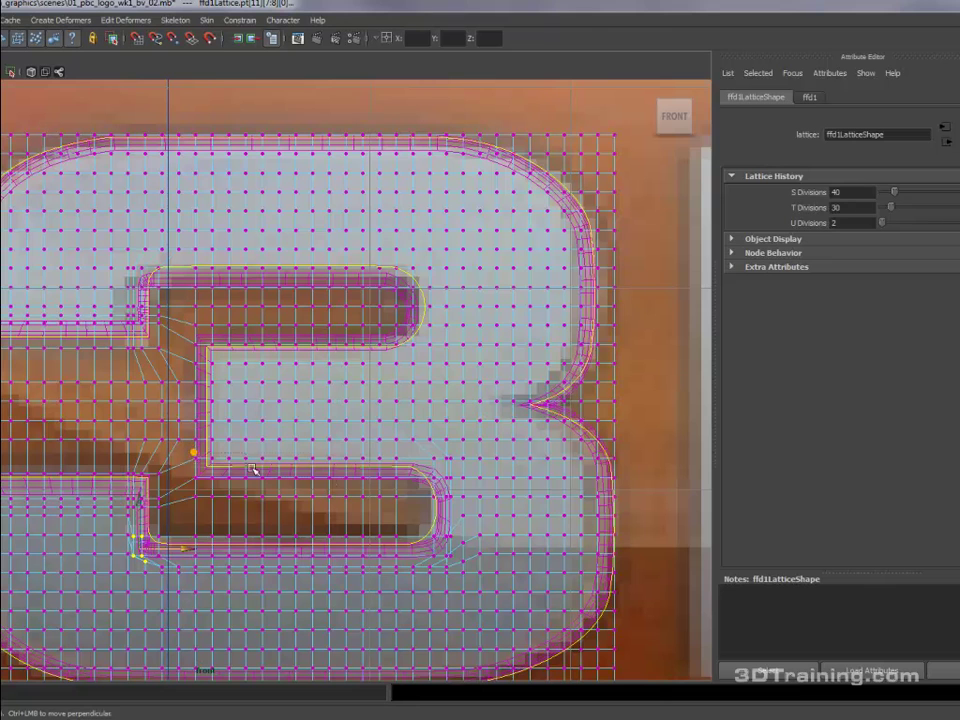
{"action": "left_click", "coordinate": [431, 480]}
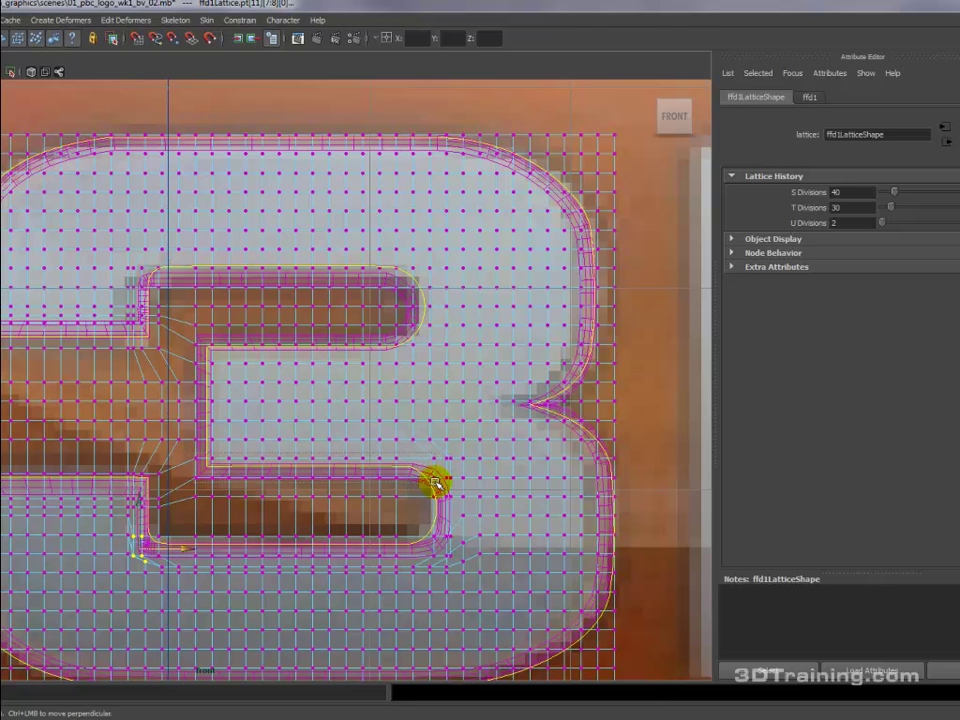
{"action": "left_click_drag", "start_coordinate": [435, 482], "coordinate": [439, 482]}
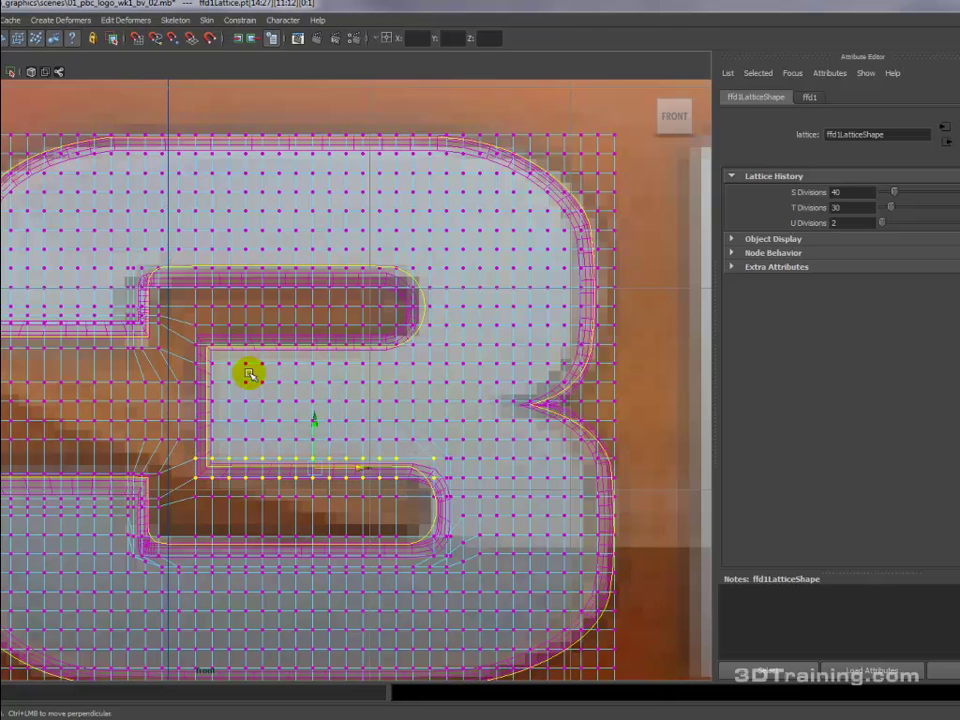
{"action": "left_click_drag", "start_coordinate": [182, 317], "coordinate": [401, 369], "text": "shift"}
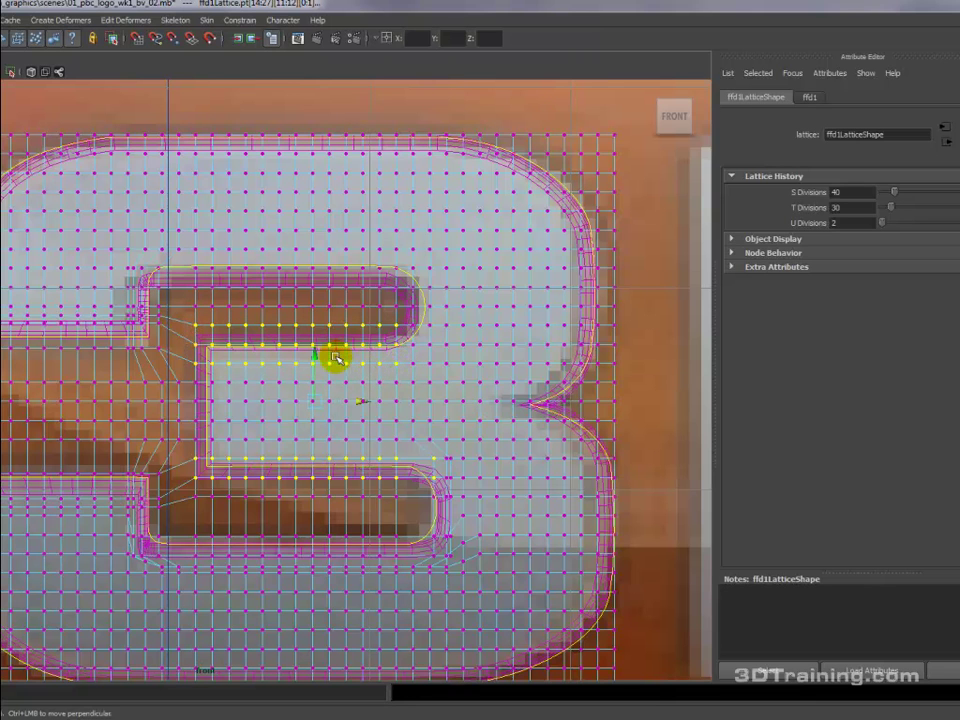
{"action": "key", "text": "r"}
{"action": "middle_click_drag", "start_coordinate": [313, 462], "coordinate": [313, 455]}
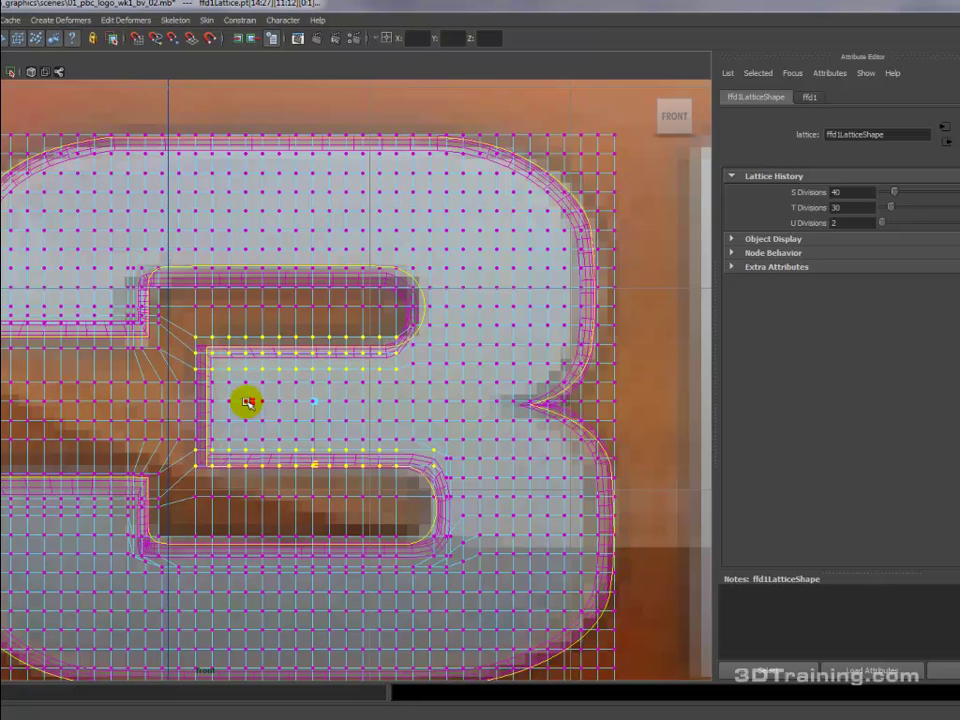
- Select the lattice points at the middle arm's left end and move them right onto the traced curve
{"action": "left_click_drag", "start_coordinate": [215, 456], "coordinate": [219, 464]}
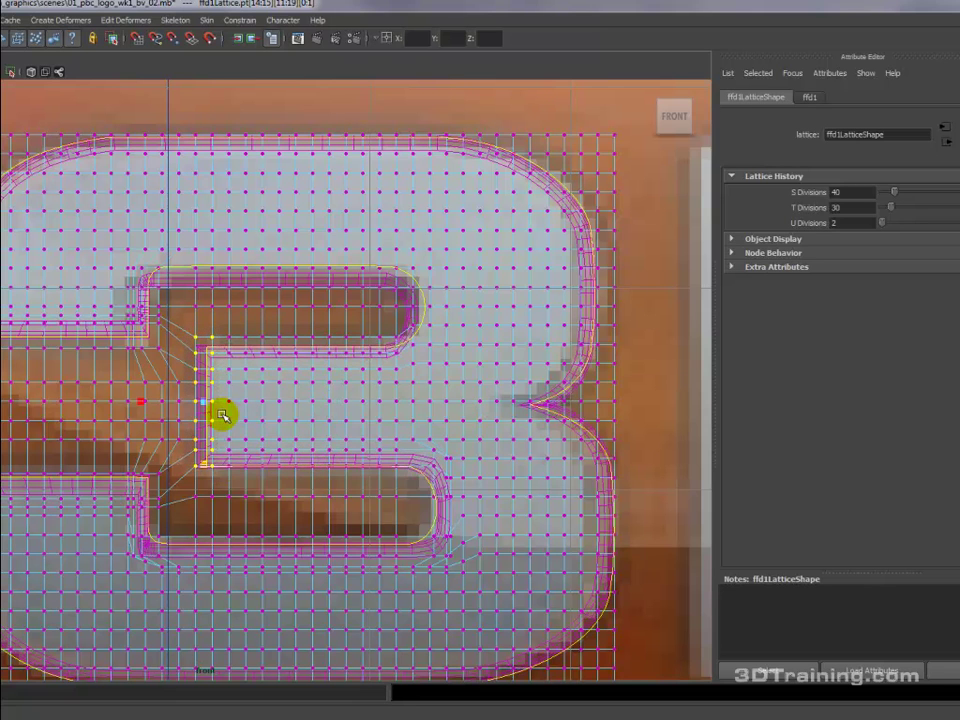
{"action": "key", "text": "w"}
{"action": "middle_click_drag", "start_coordinate": [245, 399], "coordinate": [258, 403]}
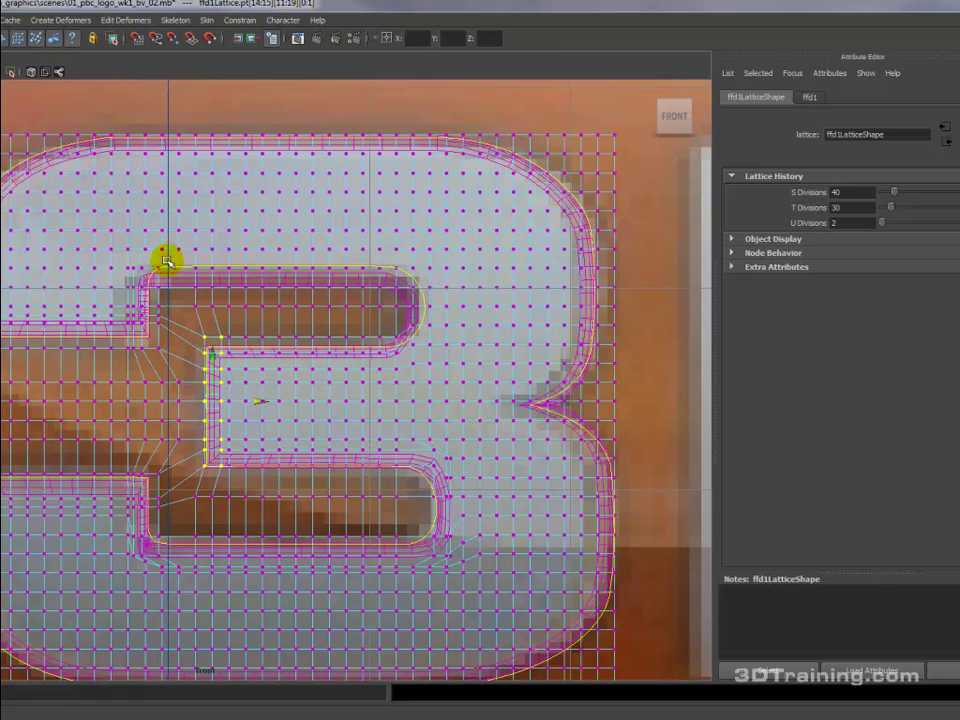
- Move the lattice points along the upper slot's top edge up to the traced curve
{"action": "left_click_drag", "start_coordinate": [122, 262], "coordinate": [436, 292]}
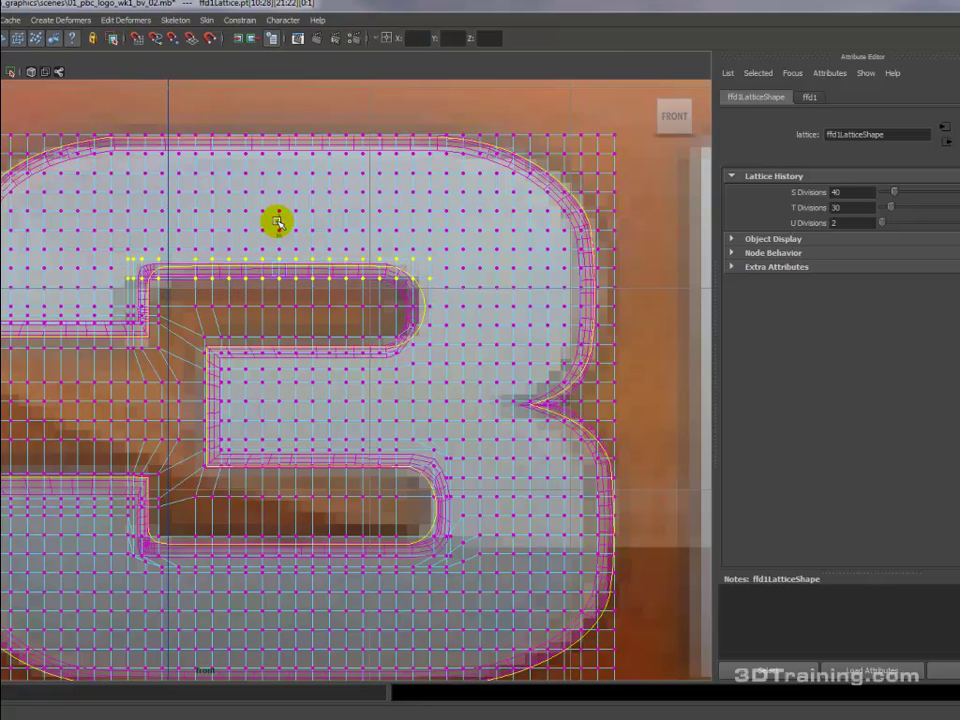
{"action": "left_click_drag", "start_coordinate": [279, 212], "coordinate": [279, 208]}
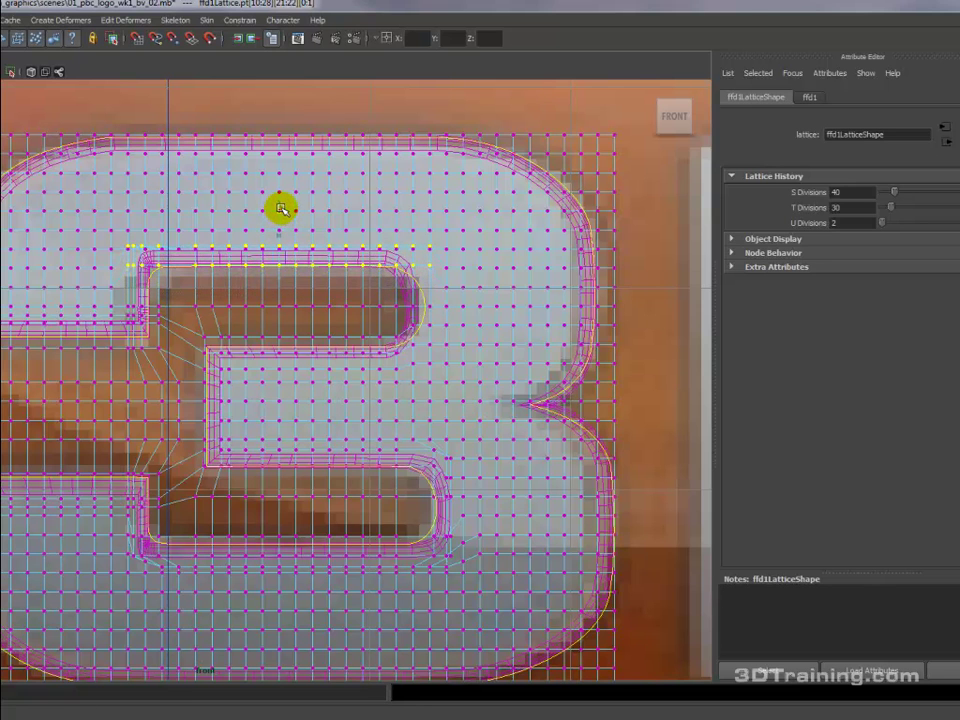
{"action": "key", "text": "ctrl+z"}
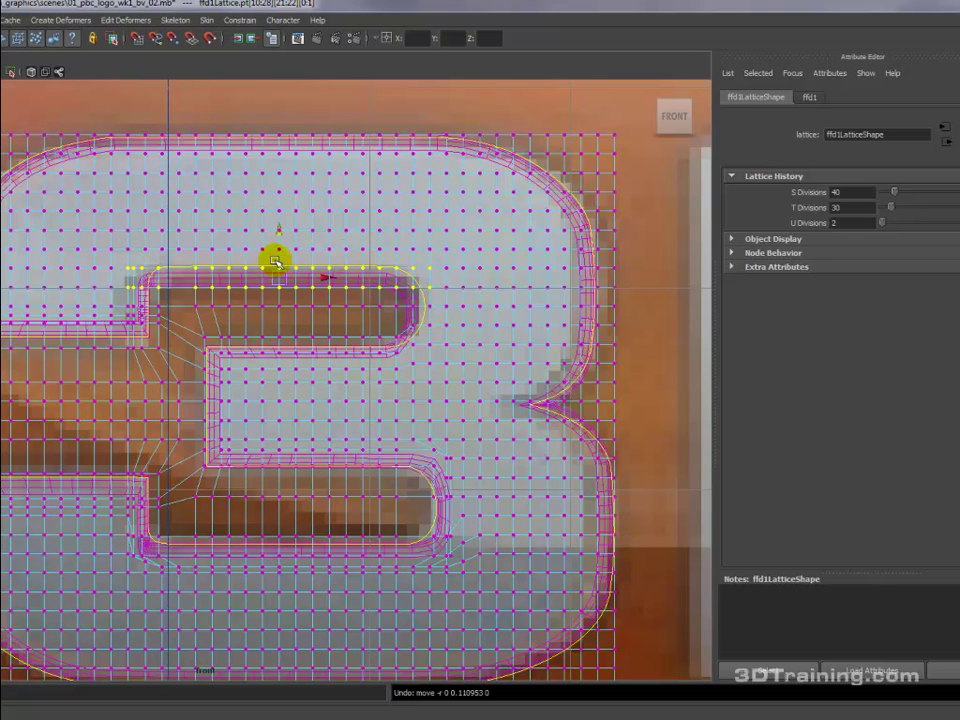
{"action": "left_click_drag", "start_coordinate": [278, 230], "coordinate": [279, 217]}
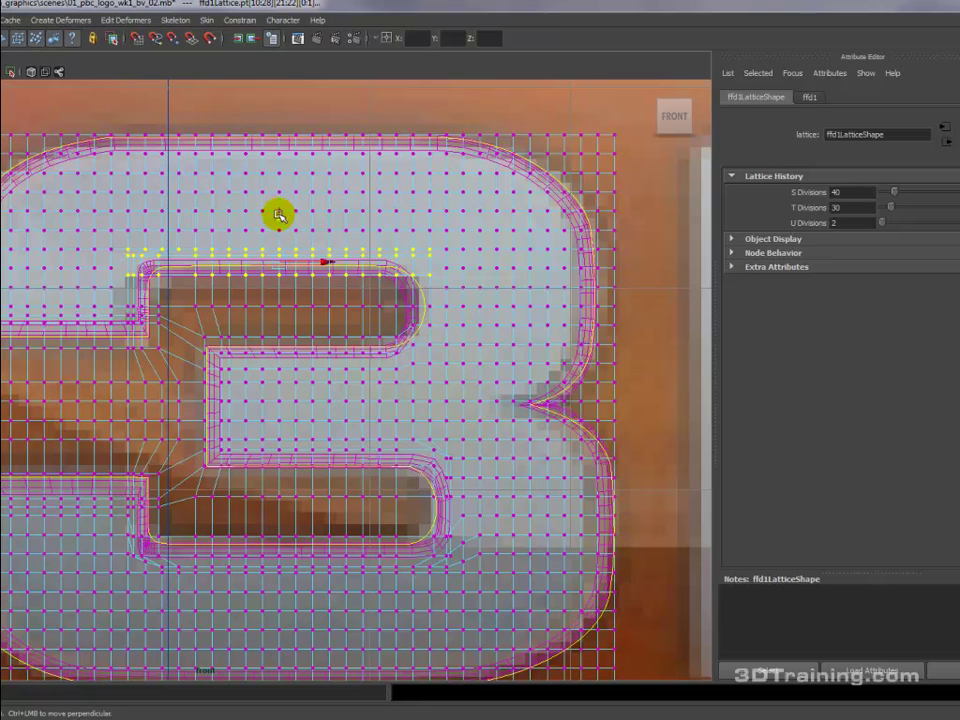
{"action": "left_click_drag", "start_coordinate": [279, 214], "coordinate": [279, 206]}
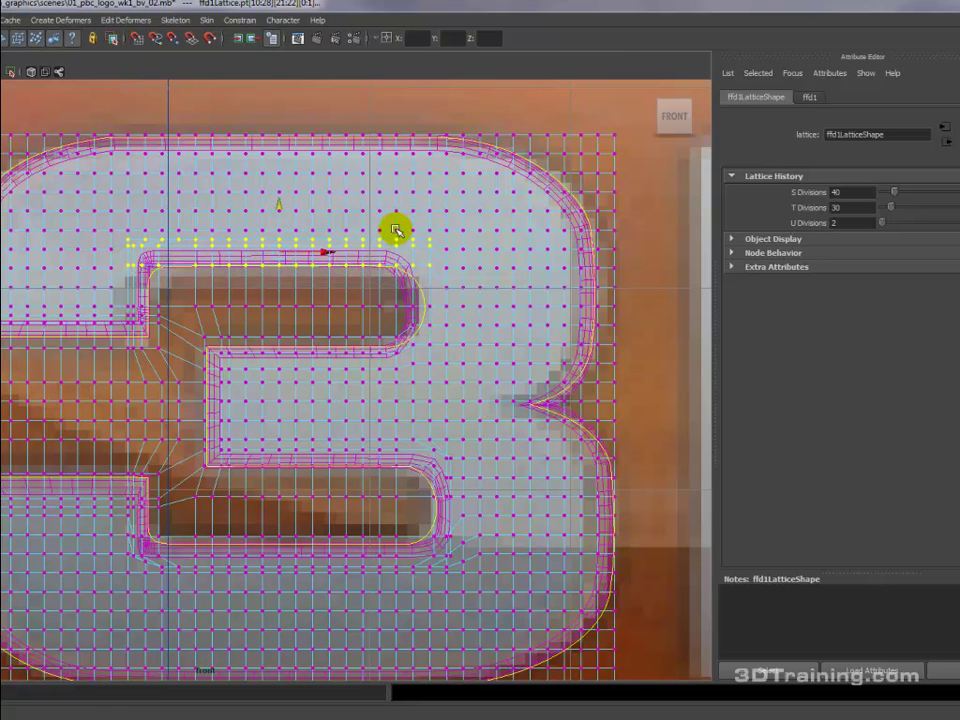
- Move the lattice points around the upper slot's rounded end right onto the traced curve and clear the selection
{"action": "left_click_drag", "start_coordinate": [393, 224], "coordinate": [436, 372]}
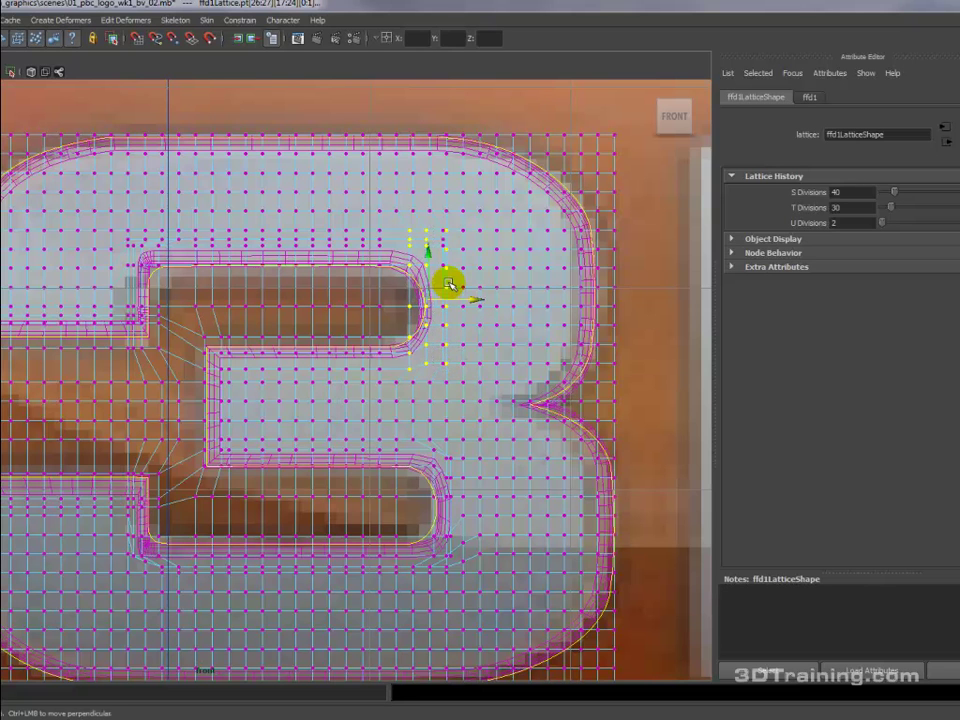
{"action": "mouse_move", "coordinate": [481, 298]}
{"action": "left_mouse_down"}
{"action": "mouse_move", "coordinate": [470, 298]}
{"action": "mouse_move", "coordinate": [486, 300]}
{"action": "left_mouse_up"}
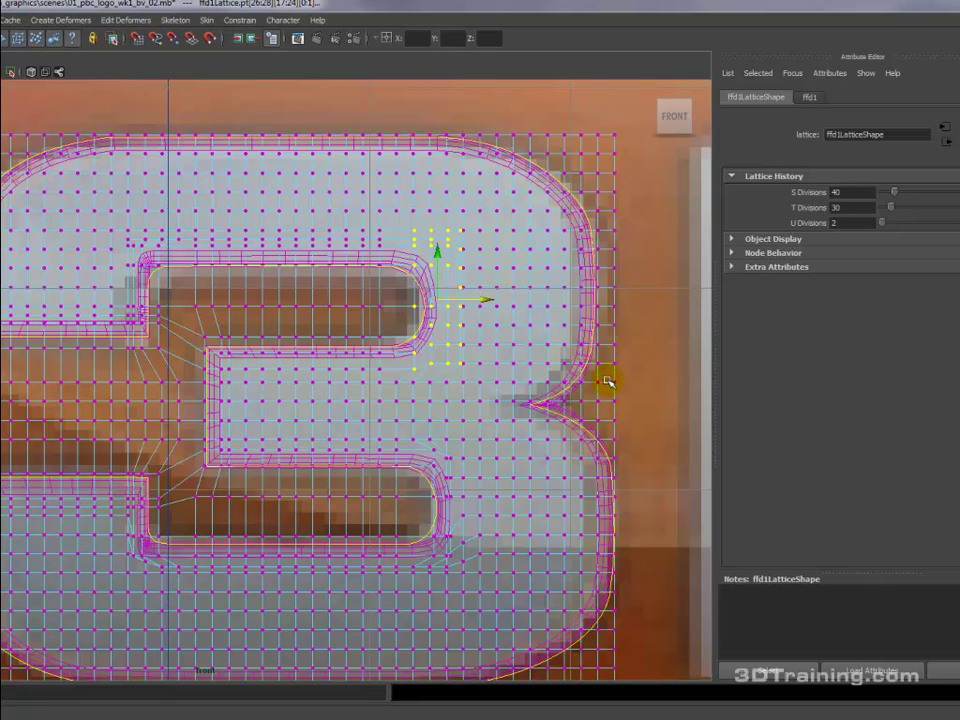
{"action": "left_click", "coordinate": [642, 365]}
{"action": "left_click", "coordinate": [668, 405]}
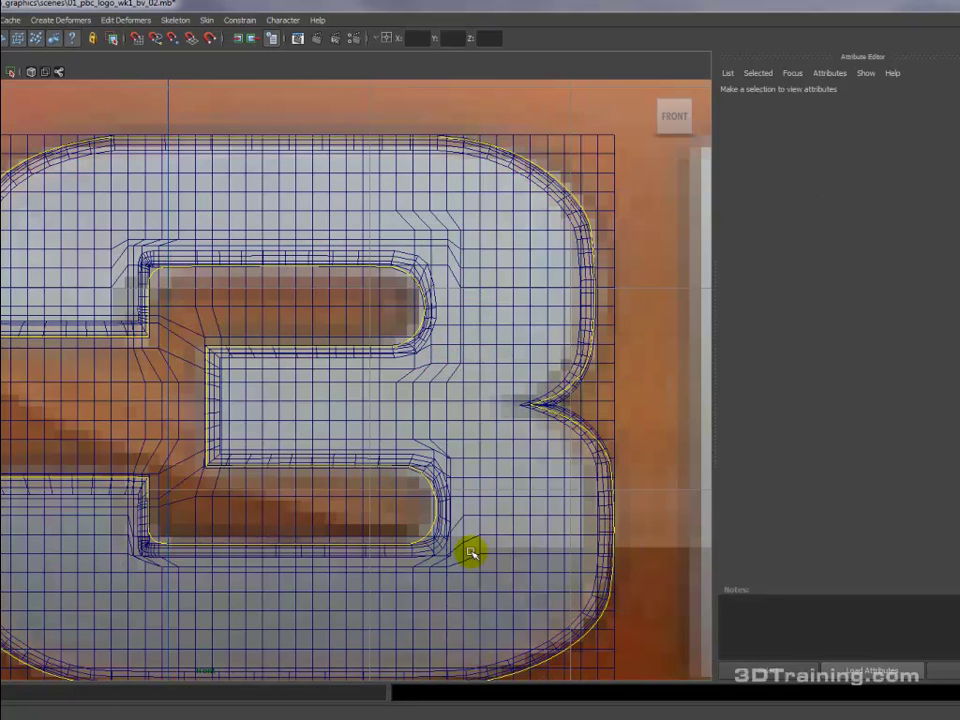
- Switch to the four-view layout and hide the lattice around the 3
{"action": "key", "text": "space"}
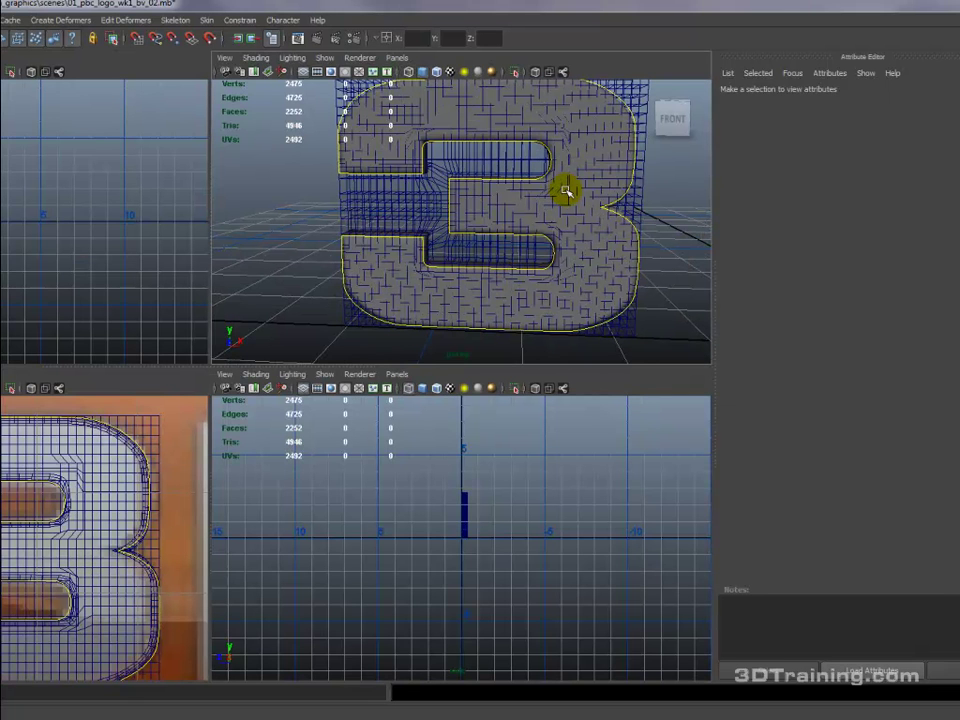
{"action": "key", "text": "ctrl+z"}
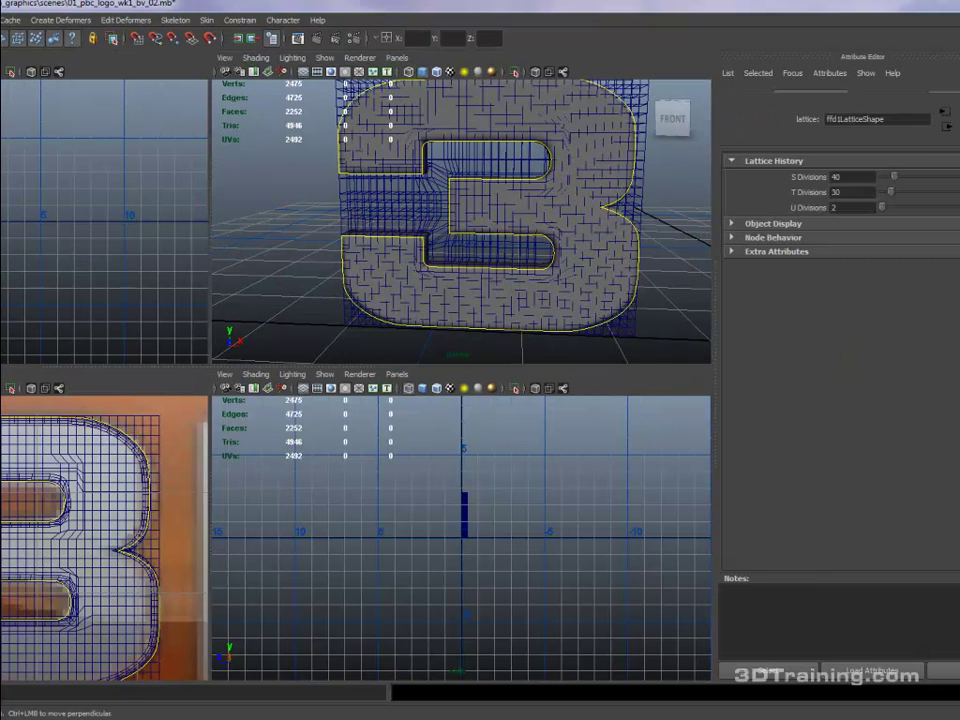
{"action": "left_click", "coordinate": [709, 240]}
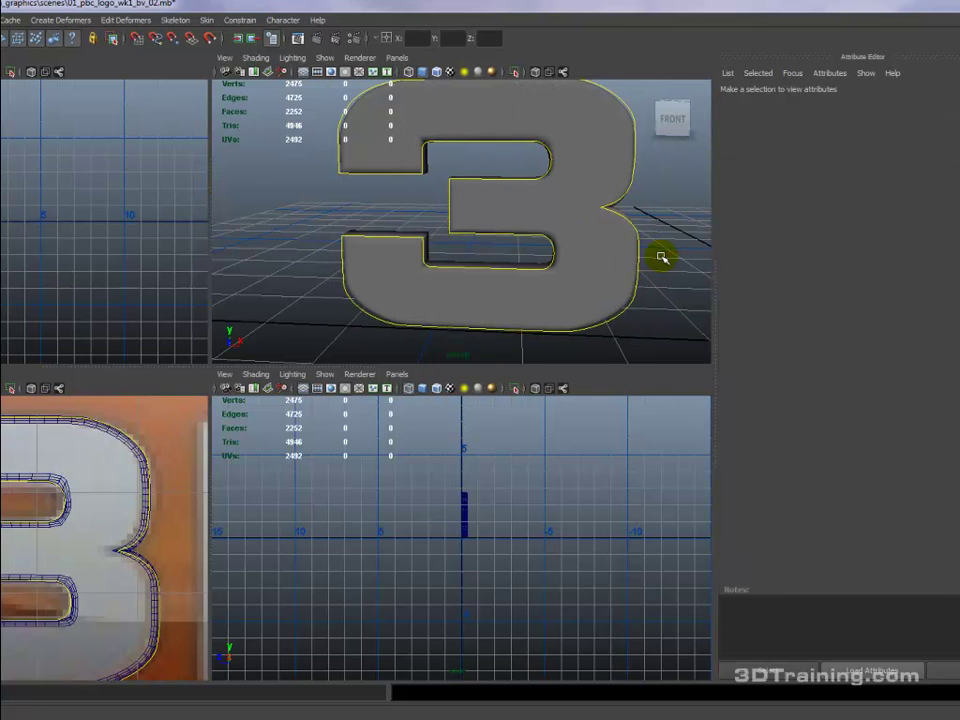
- Examine the reshaped 3 in the enlarged perspective view, comparing its edges and slots with the traced curve from several angles
{"action": "key", "text": "space"}
{"action": "mouse_move", "coordinate": [460, 355]}
{"action": "left_mouse_down", "text": "alt"}
{"action": "mouse_move", "coordinate": [454, 371]}
{"action": "mouse_move", "coordinate": [468, 376]}
{"action": "left_mouse_up", "text": "alt"}
{"action": "mouse_move", "coordinate": [580, 401]}
{"action": "left_mouse_down", "text": "alt"}
{"action": "mouse_move", "coordinate": [598, 399]}
{"action": "mouse_move", "coordinate": [585, 399]}
{"action": "left_mouse_up", "text": "alt"}
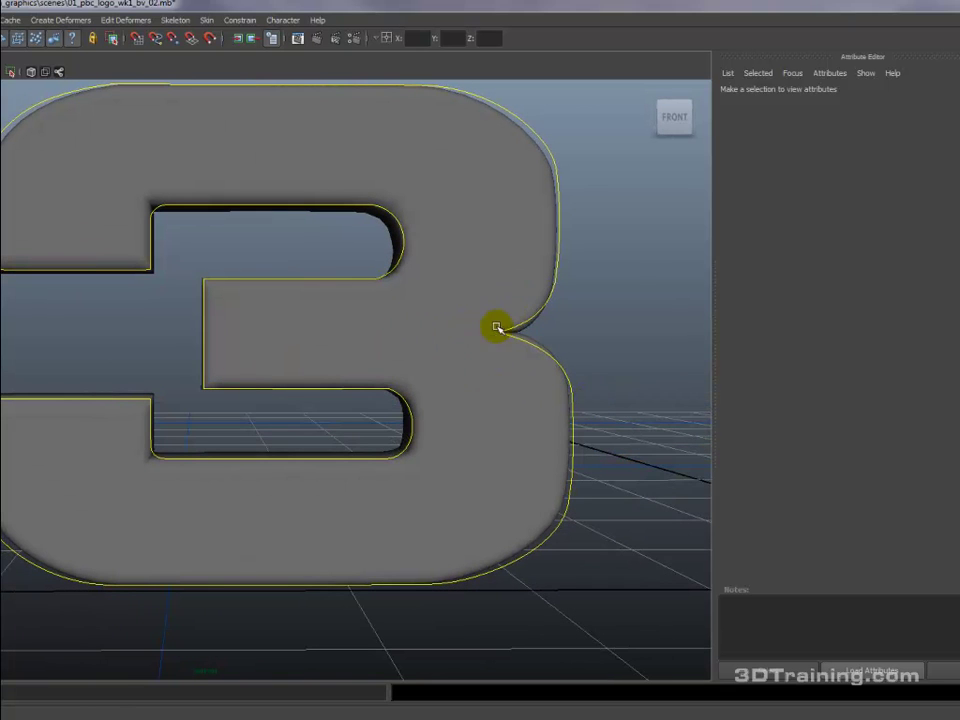
{"action": "left_click_drag", "start_coordinate": [438, 348], "coordinate": [189, 294], "text": "alt"}
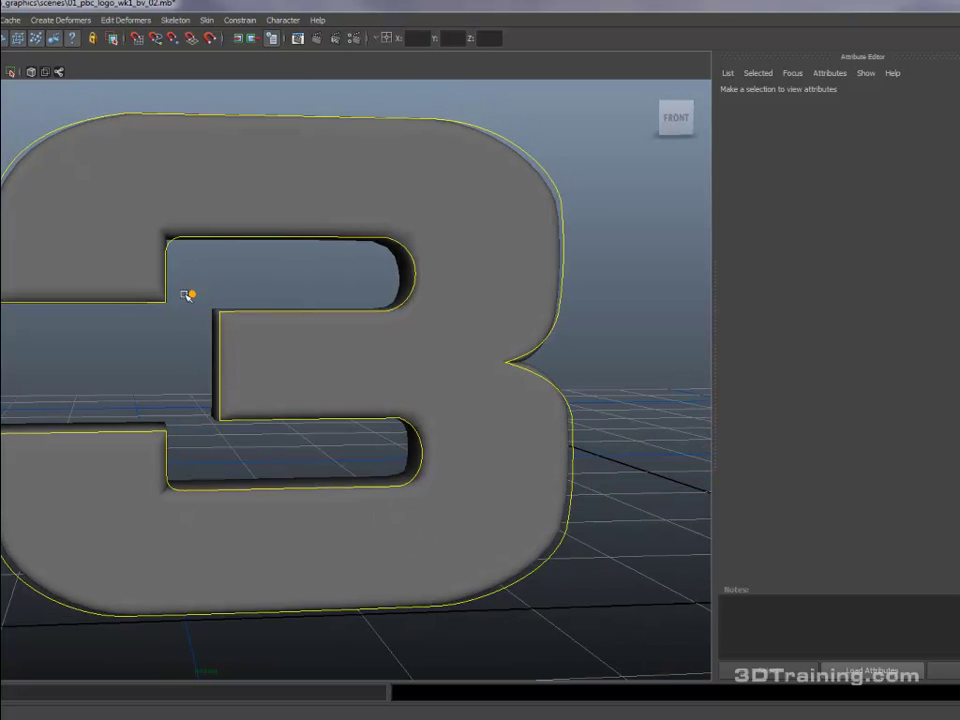
{"action": "middle_click_drag", "start_coordinate": [22, 186], "coordinate": [60, 258], "text": "alt"}
{"action": "left_click_drag", "start_coordinate": [60, 256], "coordinate": [133, 203], "text": "alt"}
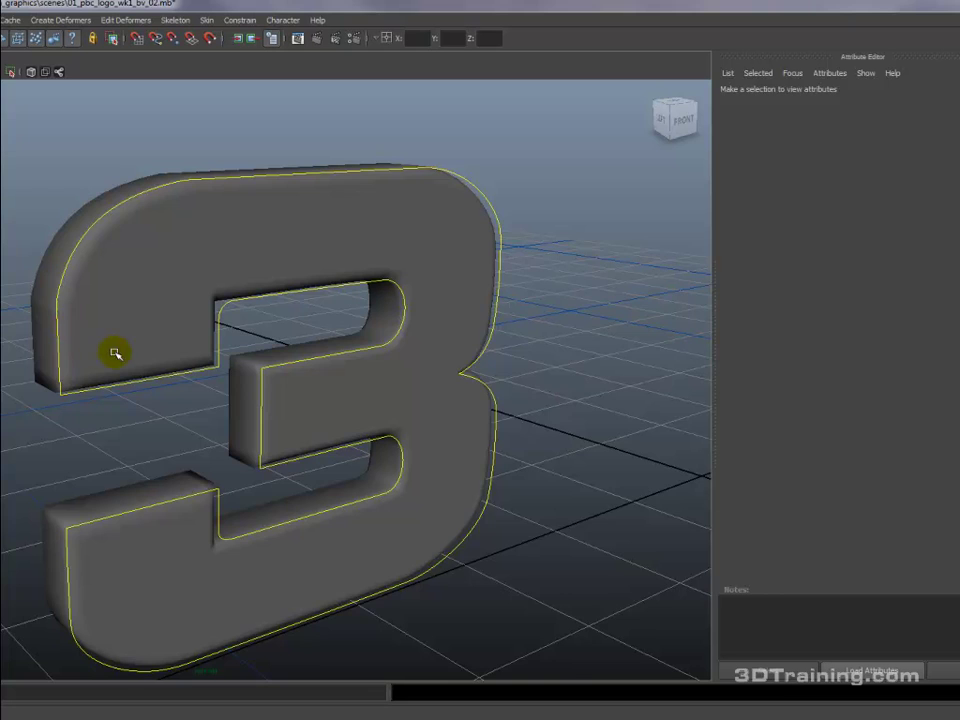
{"action": "middle_click_drag", "start_coordinate": [114, 354], "coordinate": [107, 274], "text": "alt"}
{"action": "left_click_drag", "start_coordinate": [245, 400], "coordinate": [187, 353], "text": "alt"}
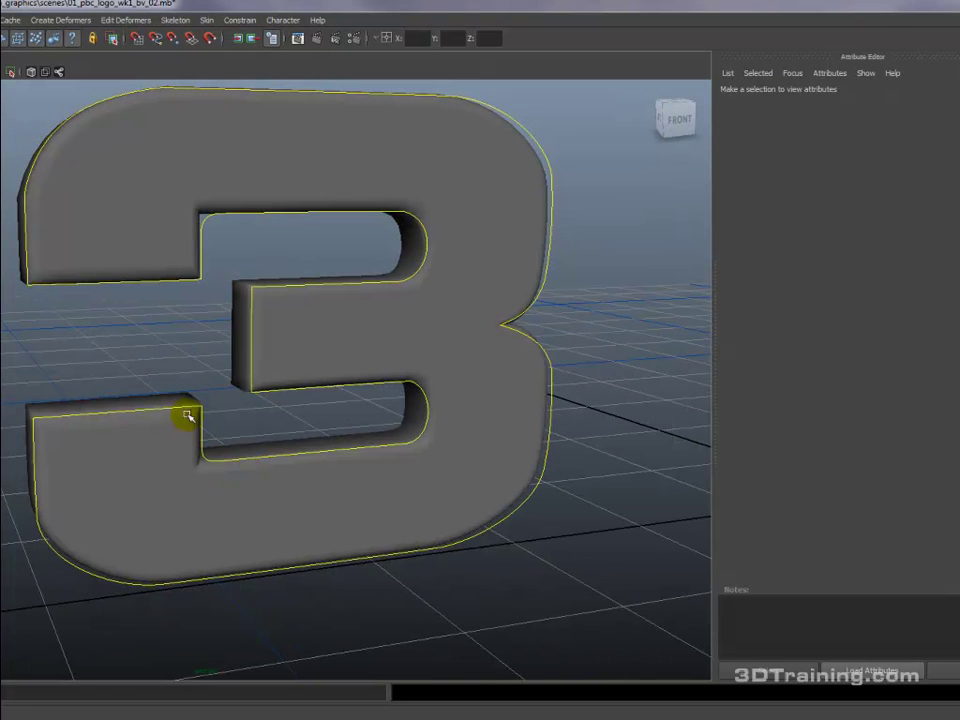
{"action": "left_click_drag", "start_coordinate": [440, 392], "coordinate": [306, 444], "text": "alt"}
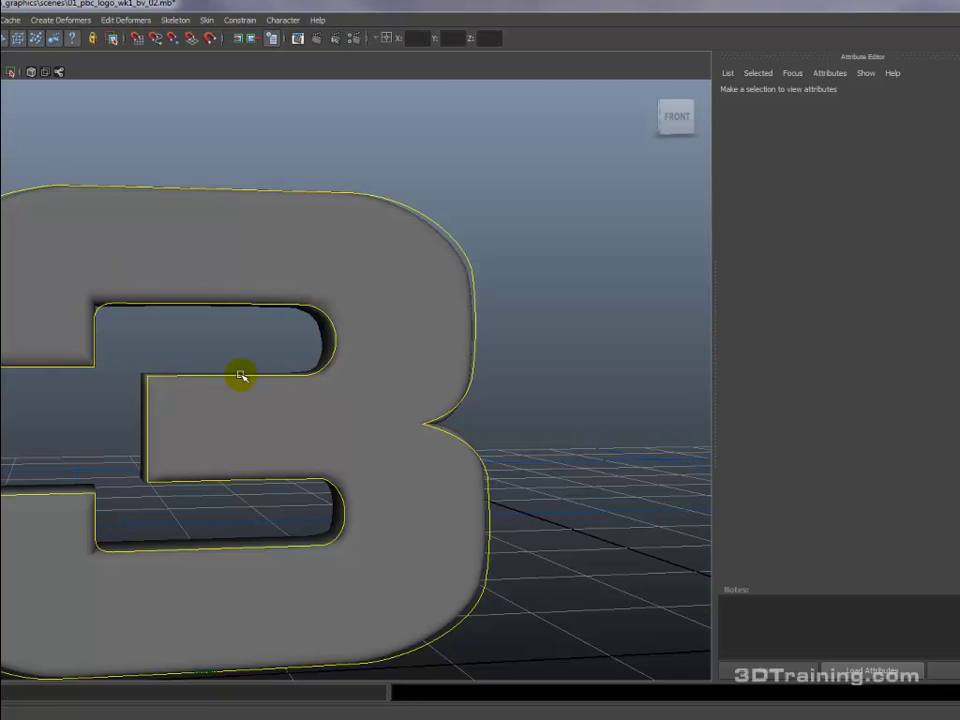
{"action": "left_click_drag", "start_coordinate": [242, 375], "coordinate": [95, 383], "text": "alt"}
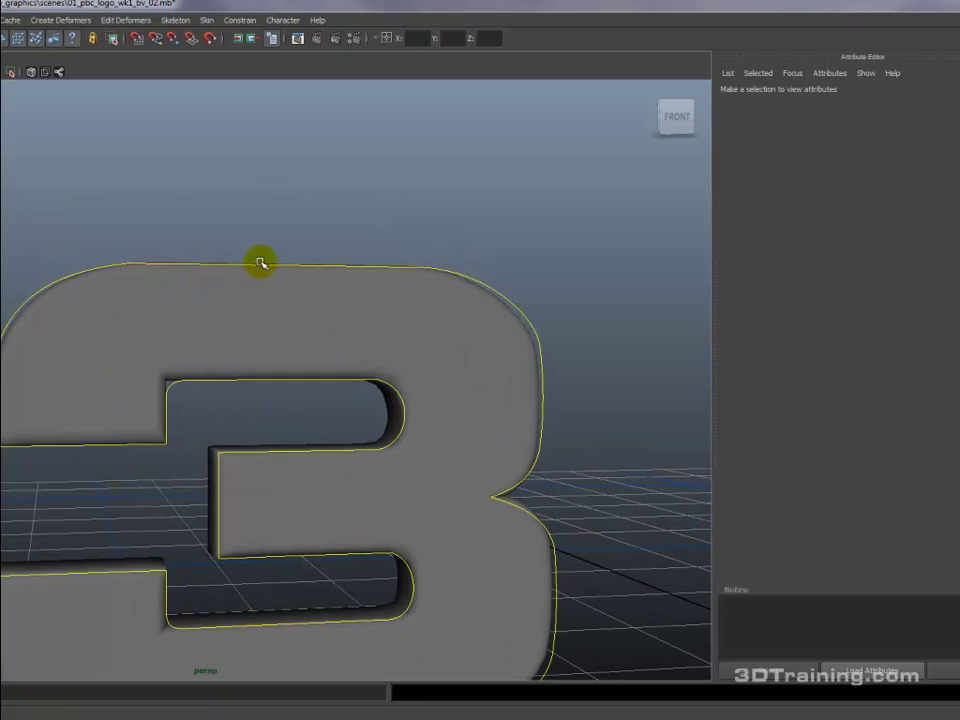
{"action": "middle_click_drag", "start_coordinate": [491, 421], "coordinate": [491, 377], "text": "alt"}
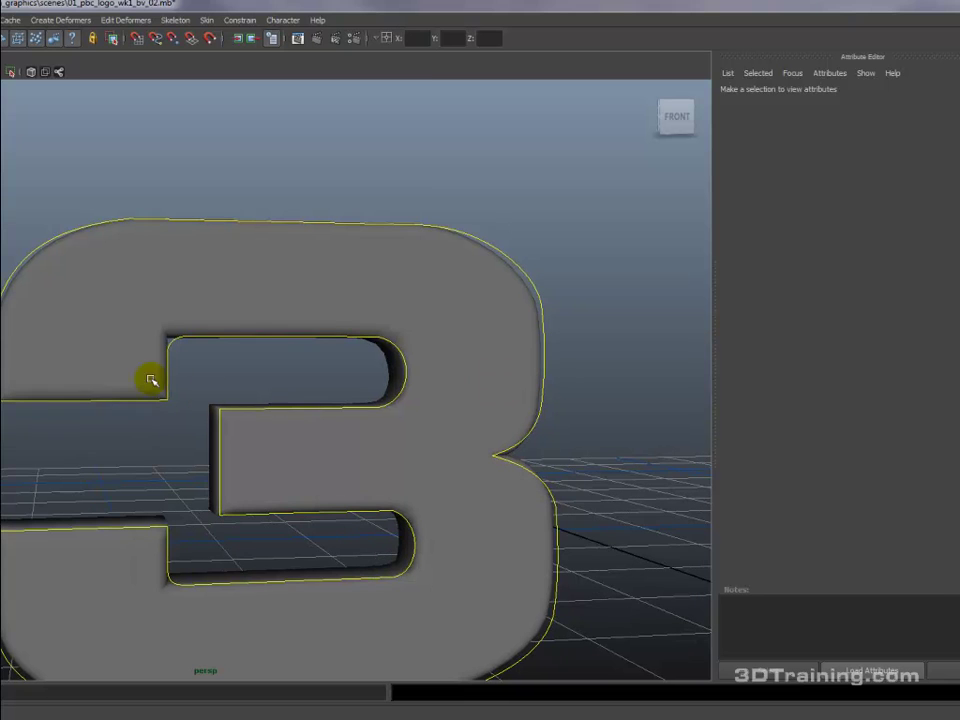